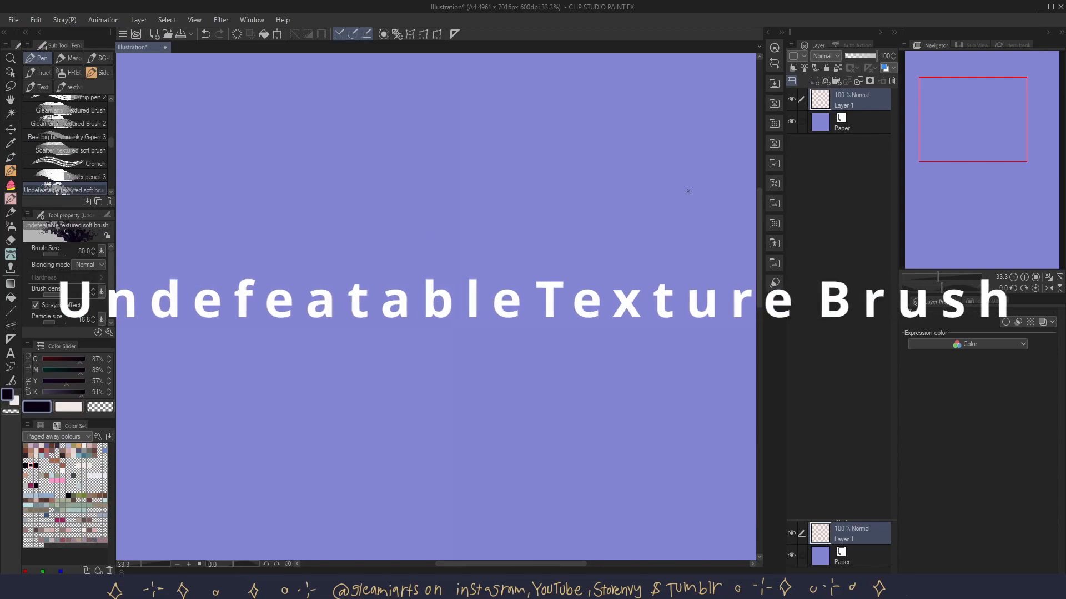
# - Draw a series of curved dark strokes on Layer 1 with the Undefeatable textured soft brush at size 80
pyautogui.moveTo(504, 162); pyautogui.dragTo(583, 397)
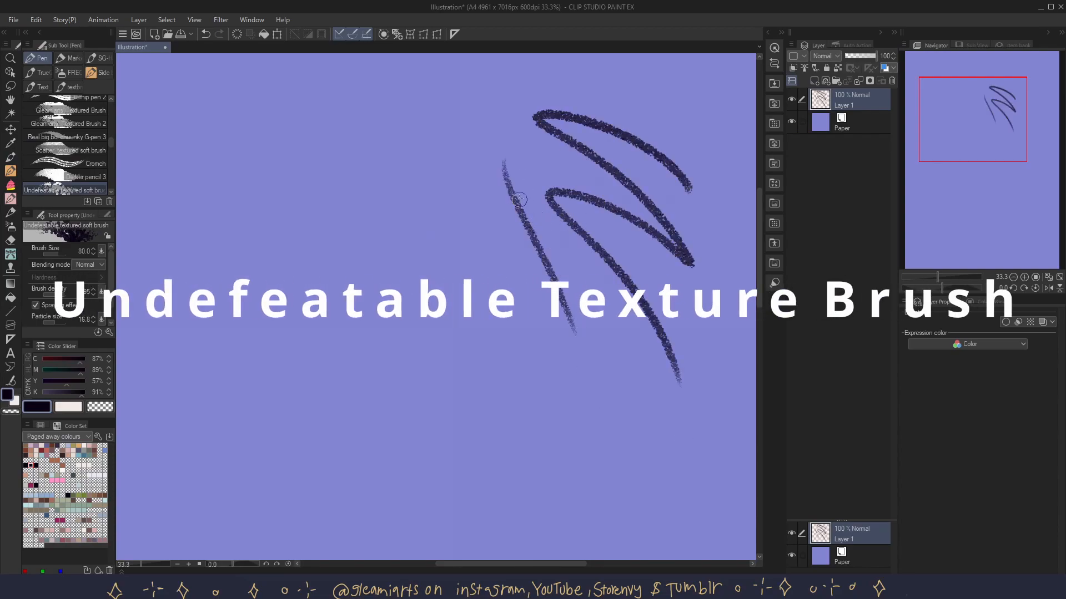
pyautogui.moveTo(516, 197); pyautogui.dragTo(588, 388)
pyautogui.moveTo(577, 257); pyautogui.dragTo(577, 455)
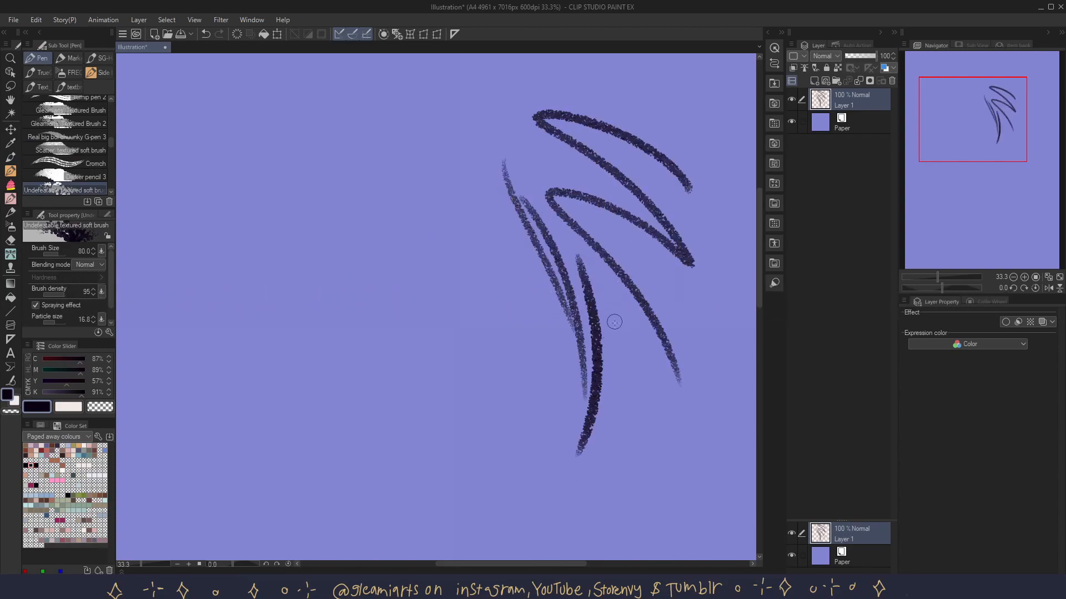
pyautogui.moveTo(602, 284); pyautogui.dragTo(606, 413)
pyautogui.moveTo(617, 299); pyautogui.dragTo(617, 439)
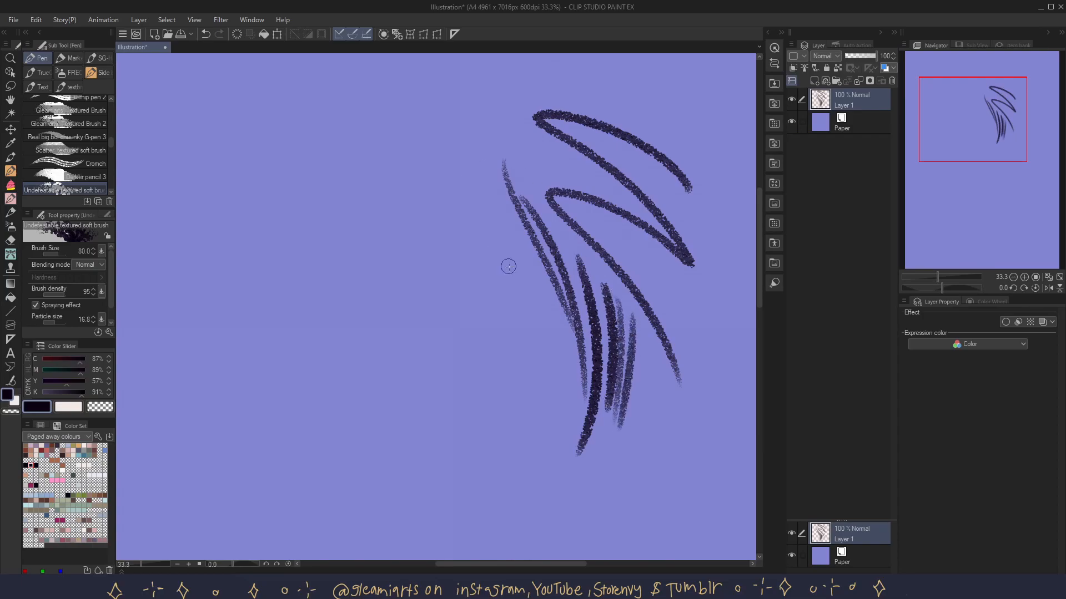
pyautogui.moveTo(538, 293); pyautogui.dragTo(457, 217)
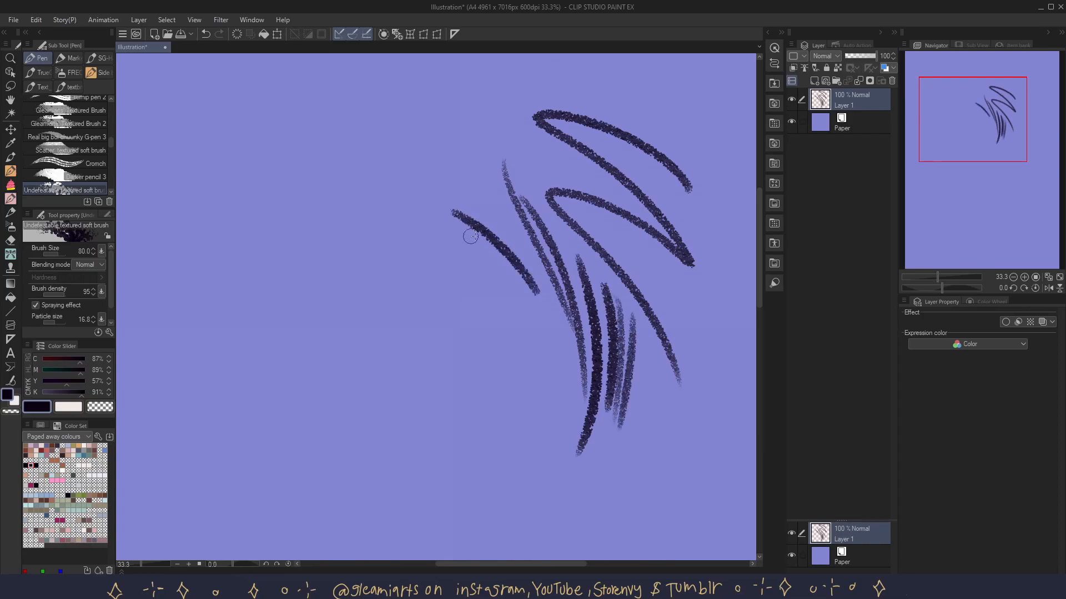
pyautogui.moveTo(534, 321); pyautogui.dragTo(458, 255)
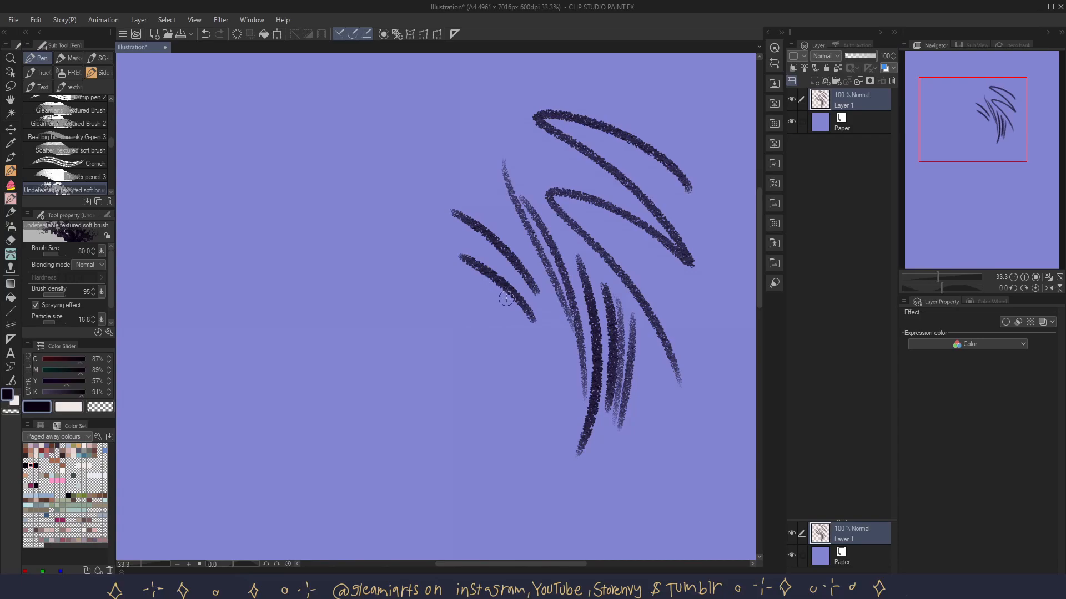
pyautogui.moveTo(507, 303); pyautogui.dragTo(371, 250)
pyautogui.moveTo(506, 310)
pyautogui.mouseDown()
pyautogui.moveTo(492, 347)
pyautogui.moveTo(447, 350)
pyautogui.moveTo(452, 365)
pyautogui.mouseUp()
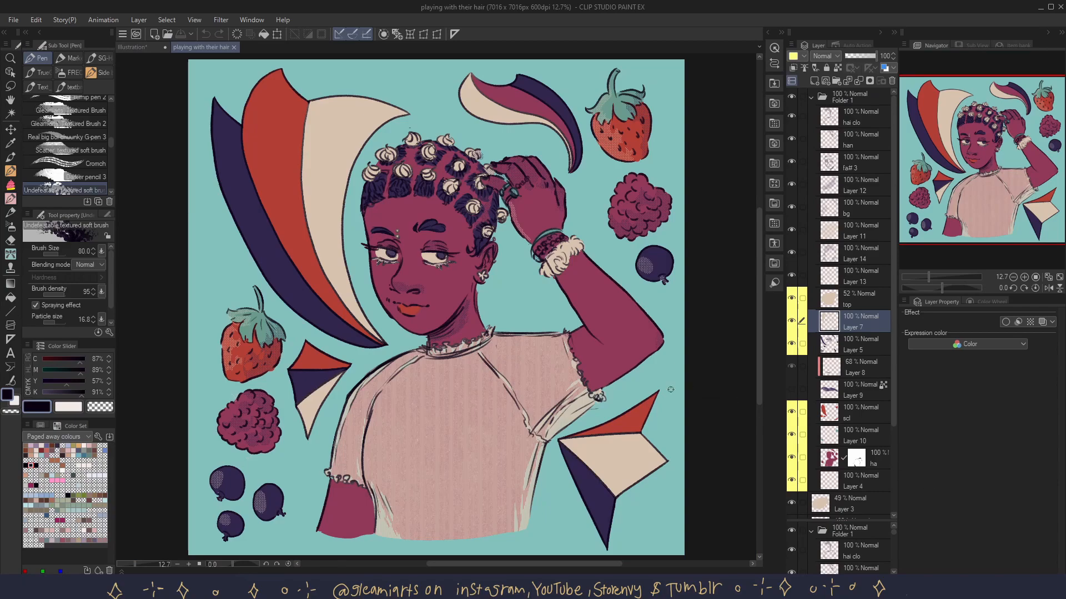
# - Examine the textured outlines on the raised arm and the raspberry in the hair illustration up close
pyautogui.scroll(10, 569, 300)
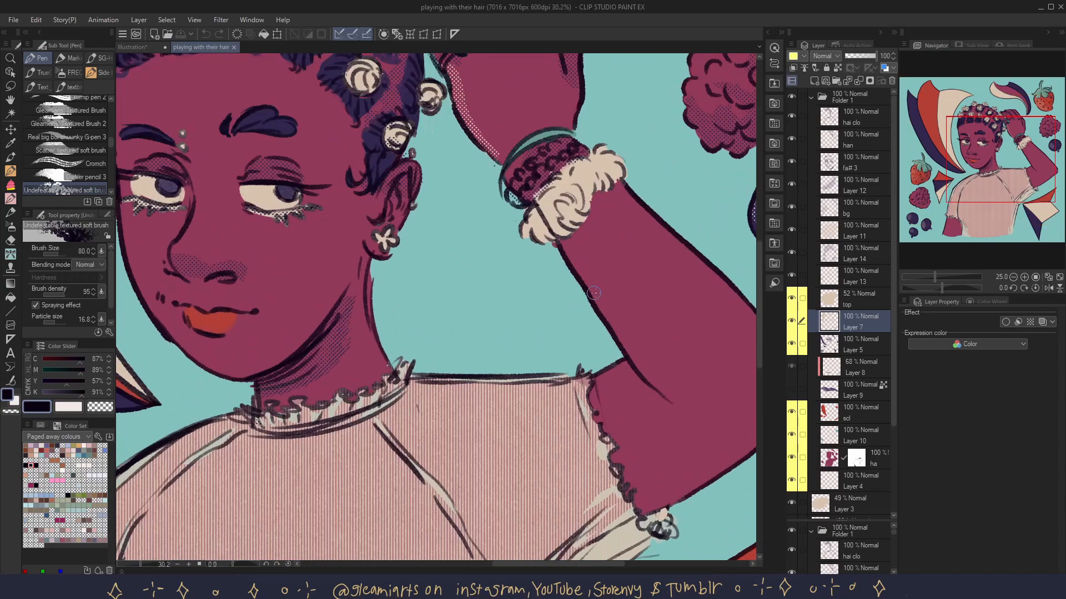
pyautogui.scroll(5, 596, 315)
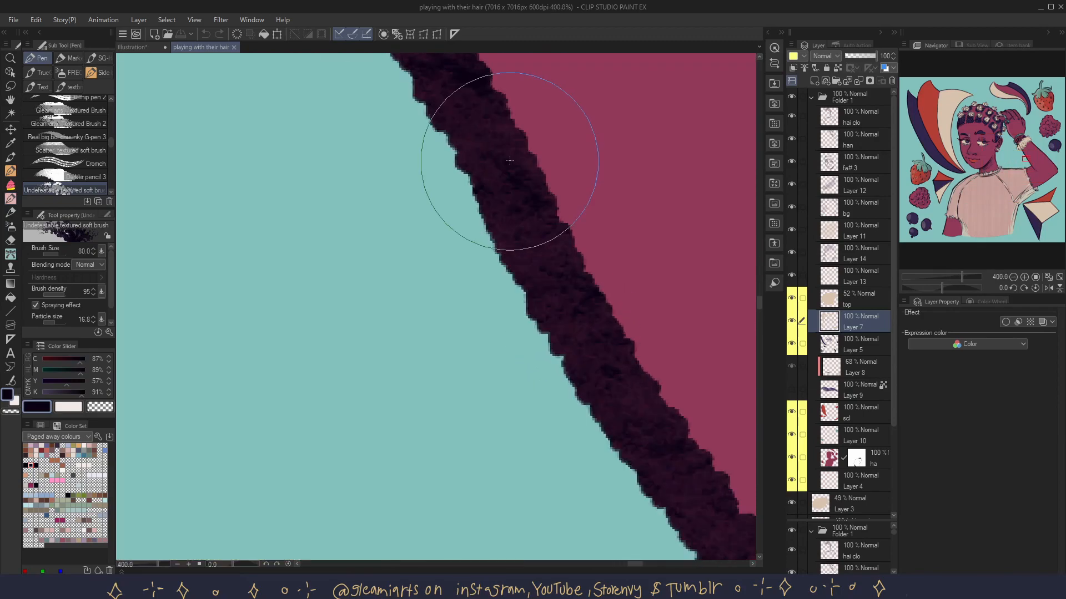
pyautogui.moveTo(1020, 149); pyautogui.dragTo(1038, 172)
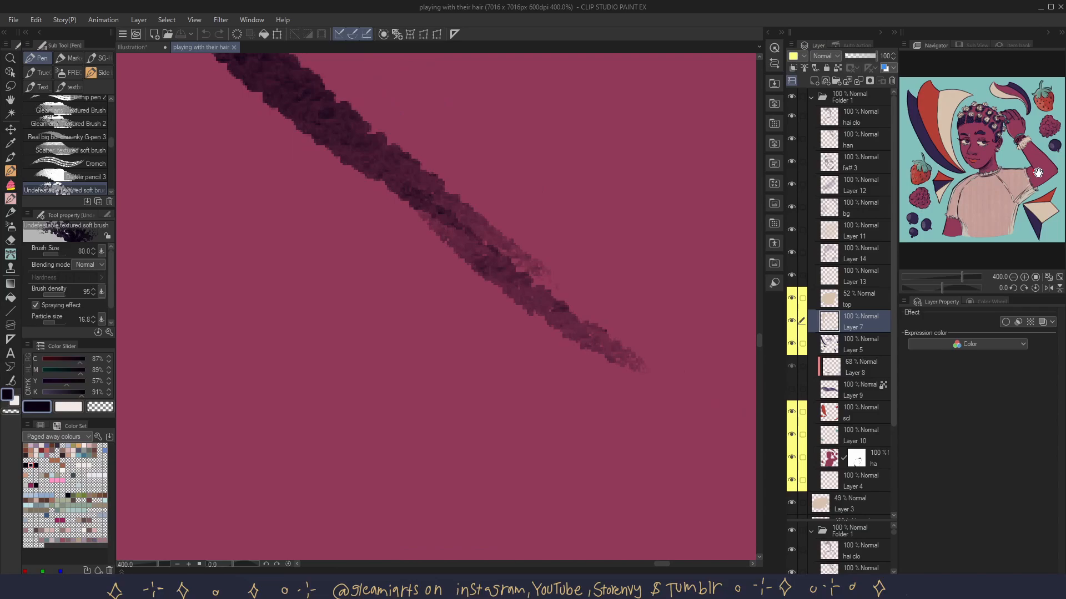
pyautogui.scroll(1, 468, 223)
pyautogui.scroll(-15, 465, 225)
pyautogui.click(1040, 131)
pyautogui.scroll(4, 600, 247)
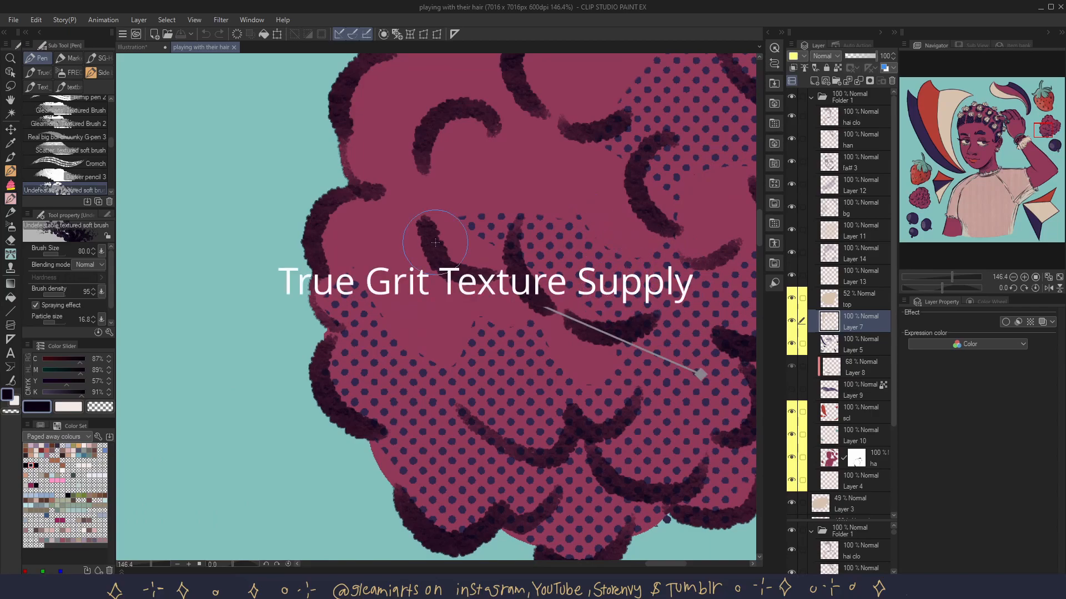
# - Bring up the SG Halftone brushes and inspect the halftone shading on the figure's face and neck
pyautogui.click(71, 58)
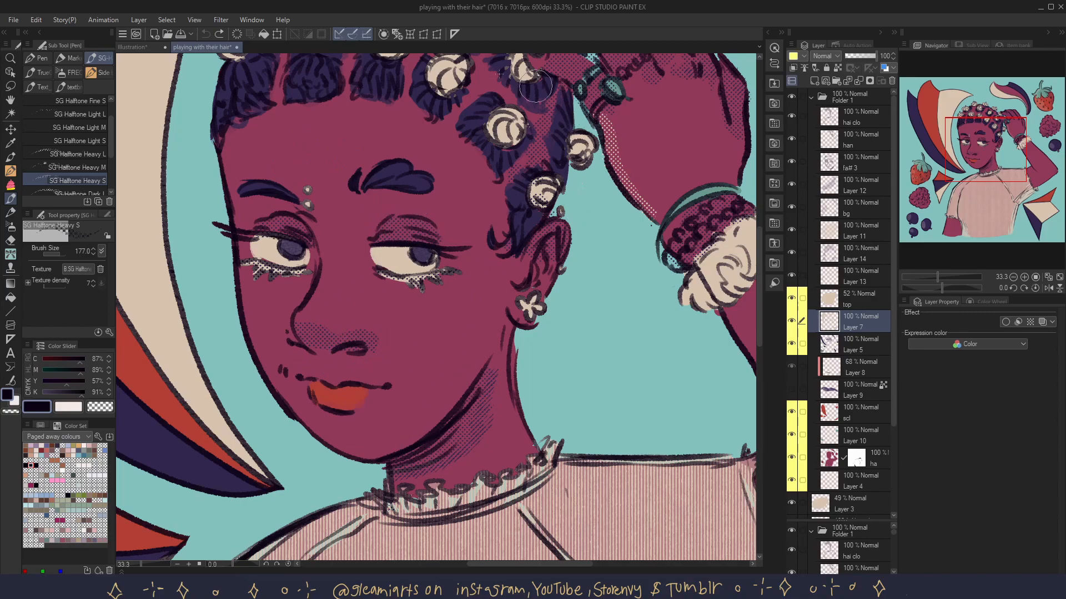
pyautogui.moveTo(648, 198)
pyautogui.mouseDown()
pyautogui.moveTo(435, 377)
pyautogui.moveTo(329, 410)
pyautogui.moveTo(255, 549)
pyautogui.mouseUp()
pyautogui.moveTo(329, 323); pyautogui.dragTo(296, 270)
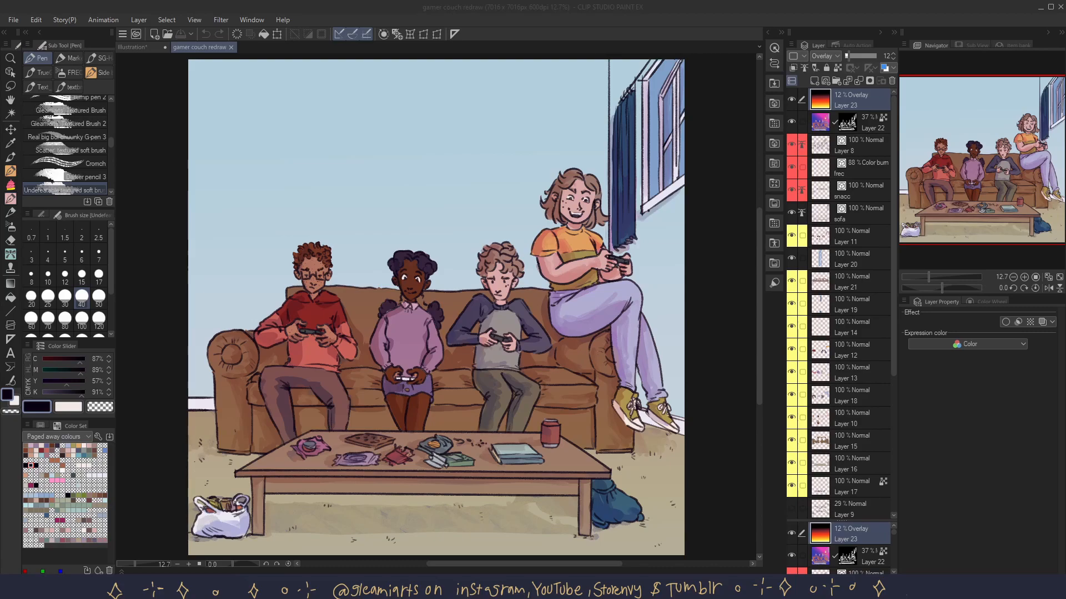
# - Examine the textured outlines and shading on the seated woman's purple trousers and shoes in the gamer couch illustration
pyautogui.click(664, 24)
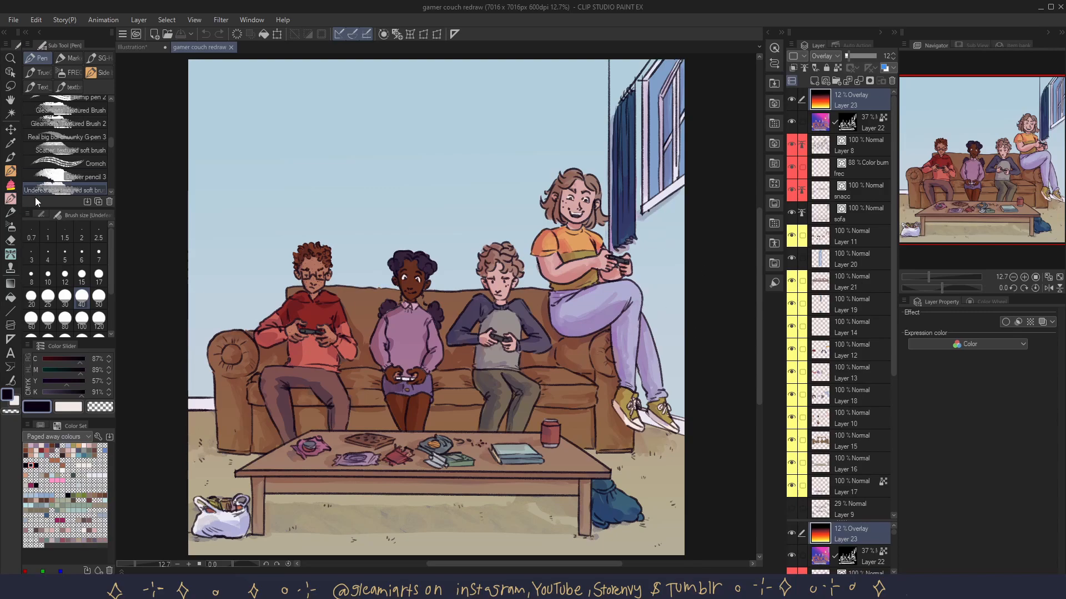
pyautogui.scroll(8, 655, 340)
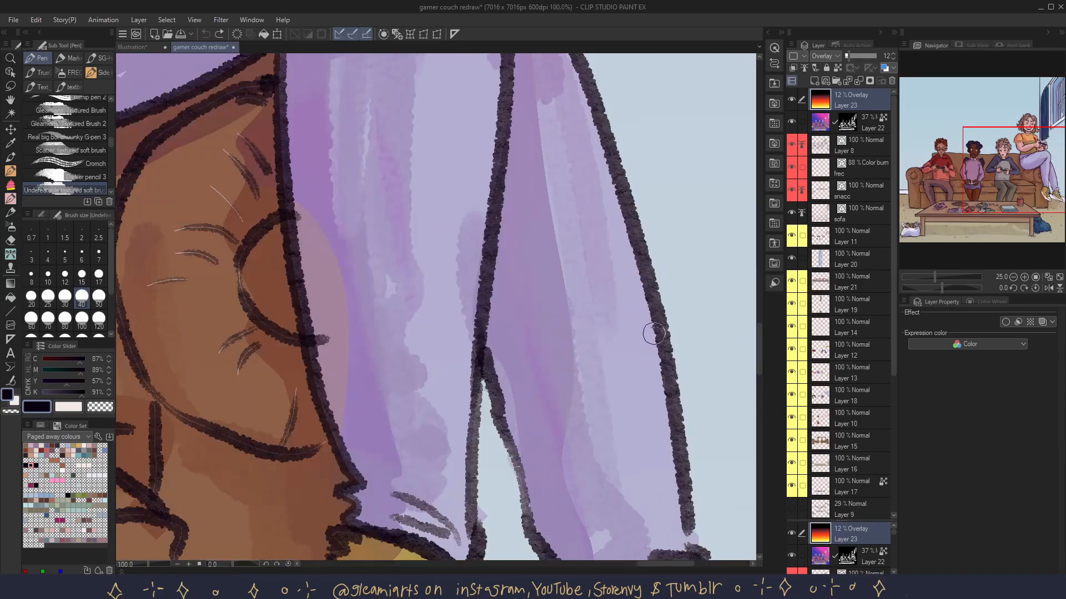
pyautogui.scroll(4, 655, 340)
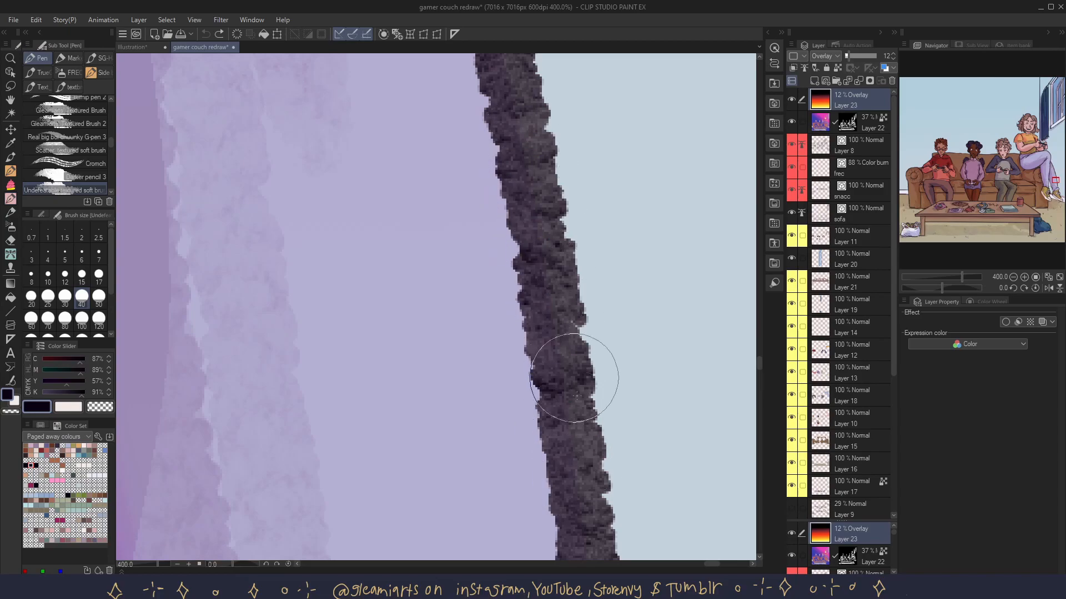
pyautogui.scroll(-4, 585, 421)
pyautogui.moveTo(441, 448); pyautogui.dragTo(532, 277)
pyautogui.scroll(4, 482, 312)
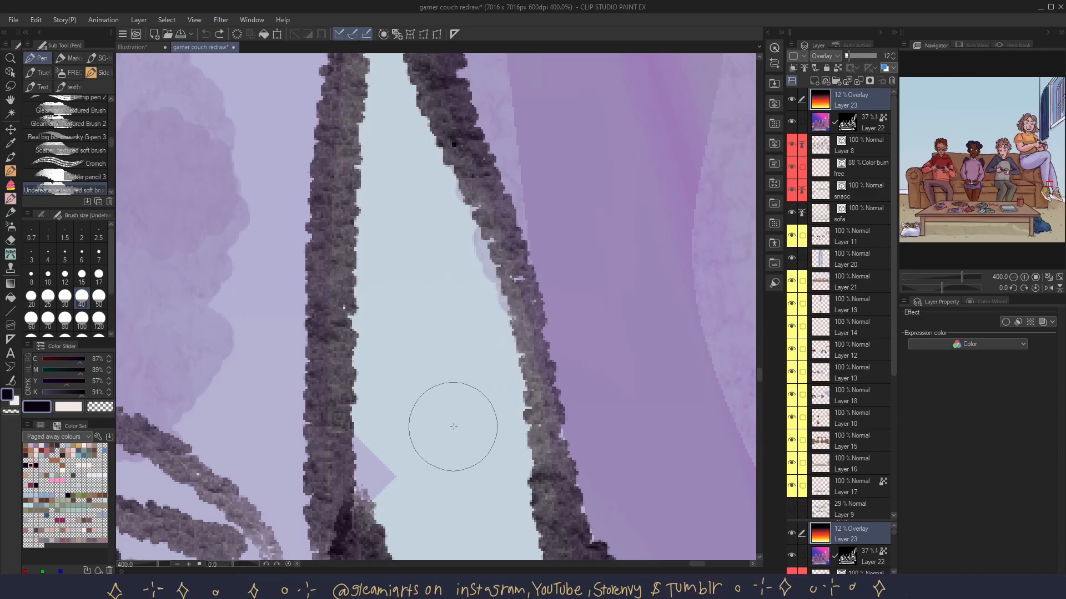
pyautogui.scroll(-5, 452, 427)
pyautogui.moveTo(382, 419); pyautogui.dragTo(444, 128)
pyautogui.scroll(1, 171, 132)
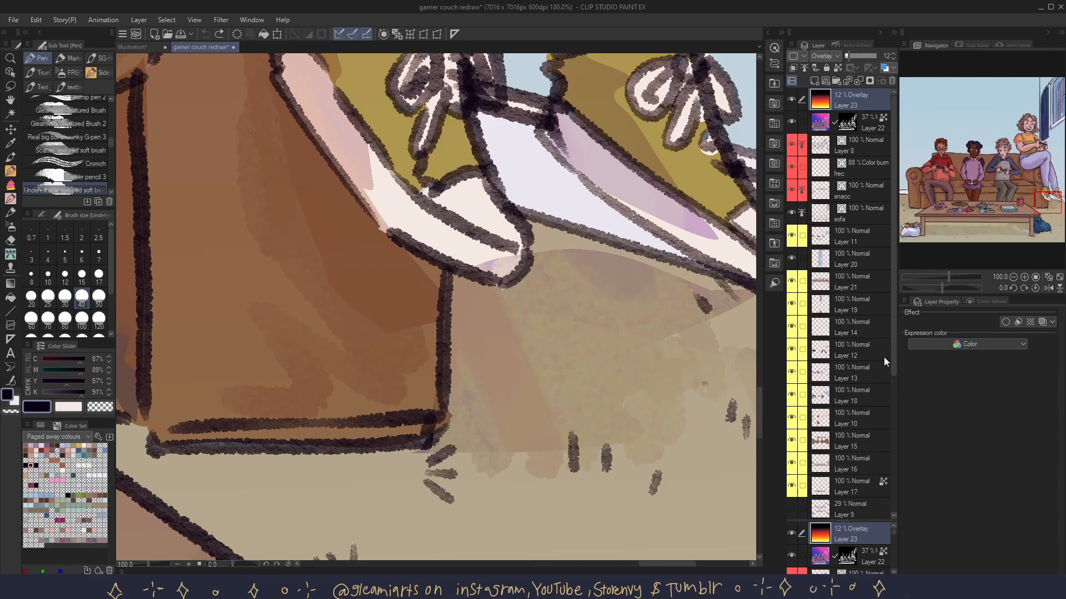
pyautogui.moveTo(893, 364); pyautogui.dragTo(883, 427)
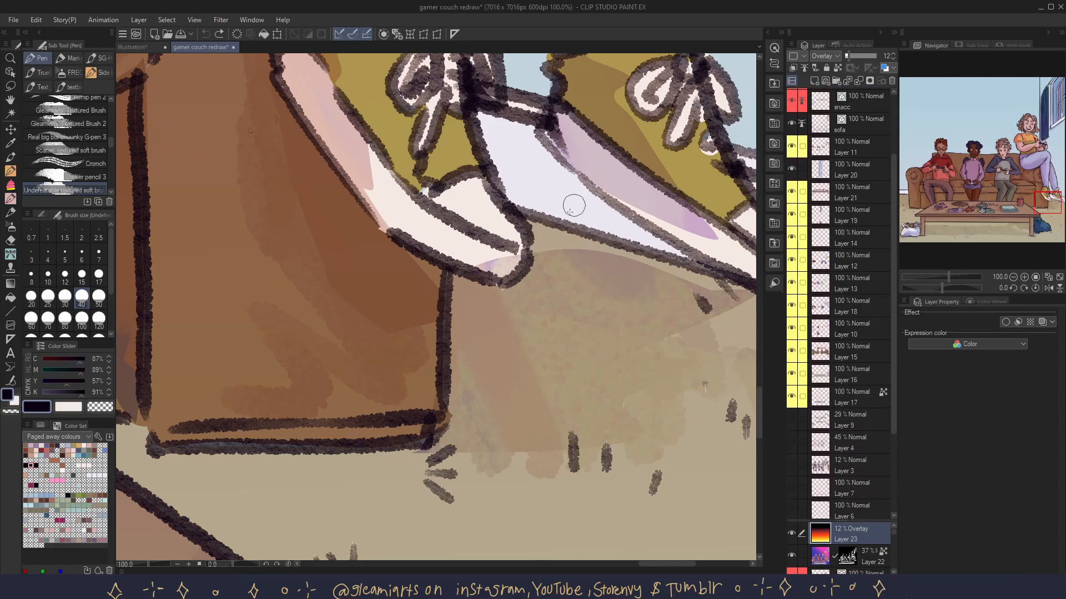
pyautogui.scroll(6, 581, 200)
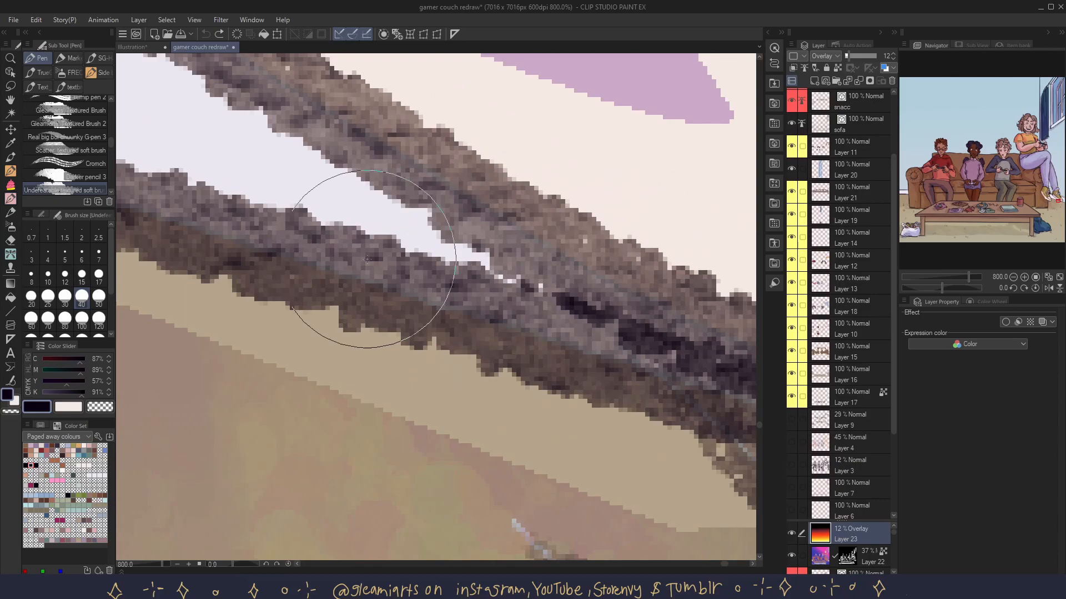
pyautogui.scroll(-5, 382, 258)
# - Pick a pink drawing colour from the colour history and add a new layer at the top of the layer stack
pyautogui.click(813, 517)
pyautogui.press('x')
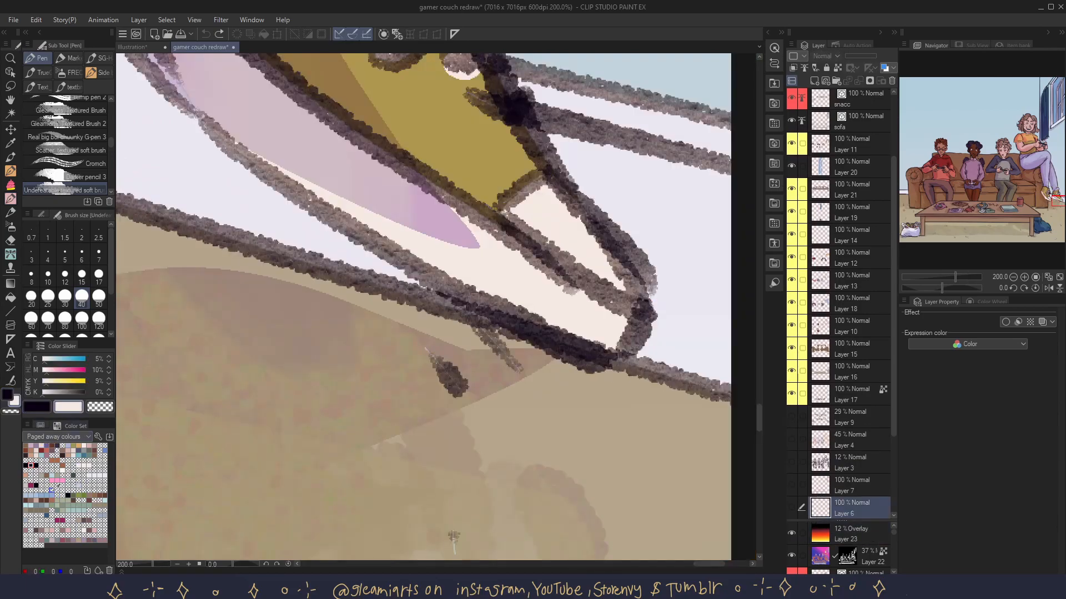
pyautogui.click(41, 425)
pyautogui.click(43, 466)
pyautogui.hotkey('ctrl', 'shift', 'n')
pyautogui.moveTo(838, 508); pyautogui.dragTo(835, 93)
# - Paint one pink zigzag with the Undefeatable textured soft brush and another with the Darker pencil 3 brush below the shoe
pyautogui.moveTo(520, 415)
pyautogui.mouseDown()
pyautogui.moveTo(490, 418)
pyautogui.moveTo(605, 522)
pyautogui.moveTo(366, 525)
pyautogui.mouseUp()
pyautogui.click(84, 176)
pyautogui.moveTo(402, 381); pyautogui.dragTo(199, 513)
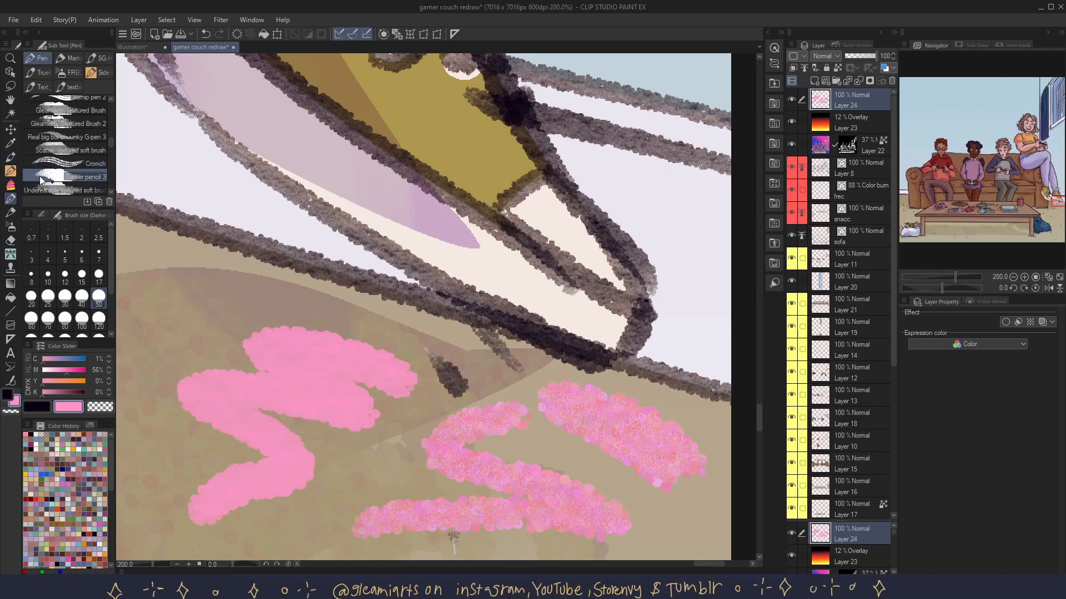
# - Turn off brush tip colour change in the Undefeatable textured soft brush's Color Jitter settings and paint a pink test stroke
pyautogui.click(39, 190)
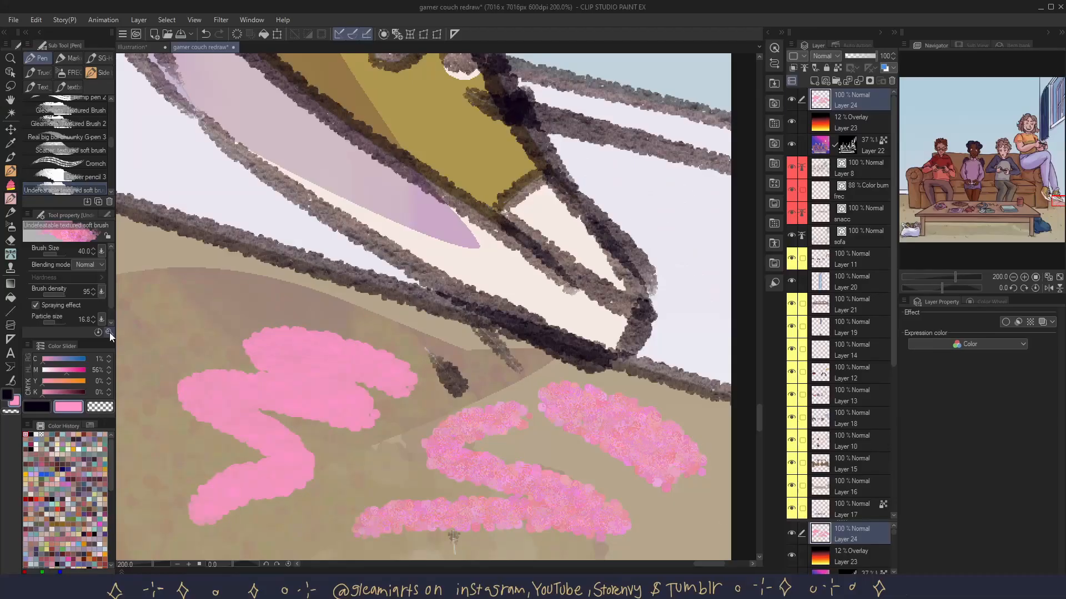
pyautogui.click(109, 332)
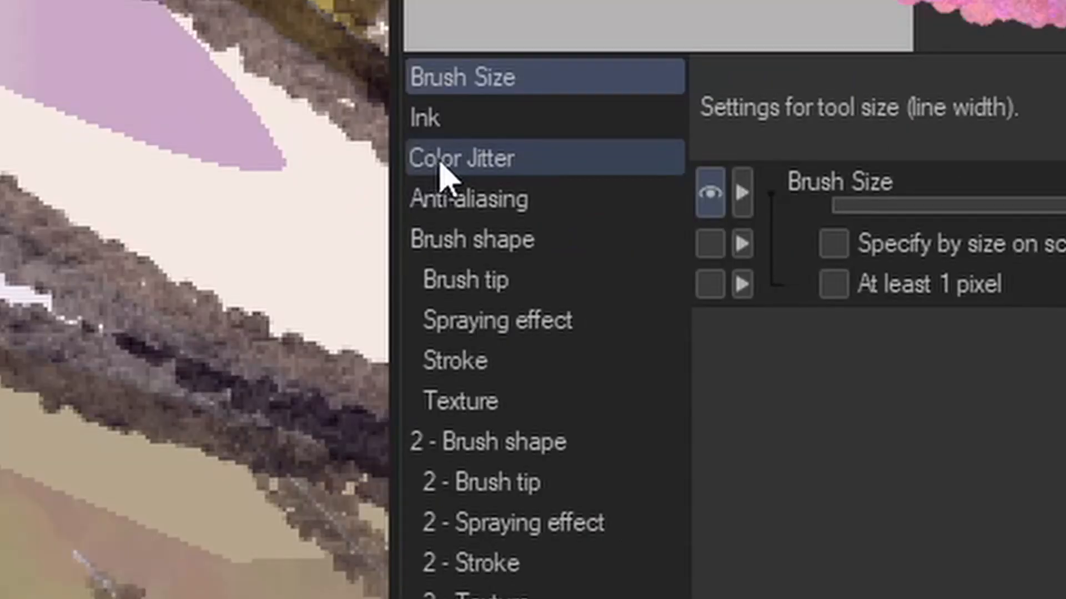
pyautogui.click(520, 246)
pyautogui.click(802, 190)
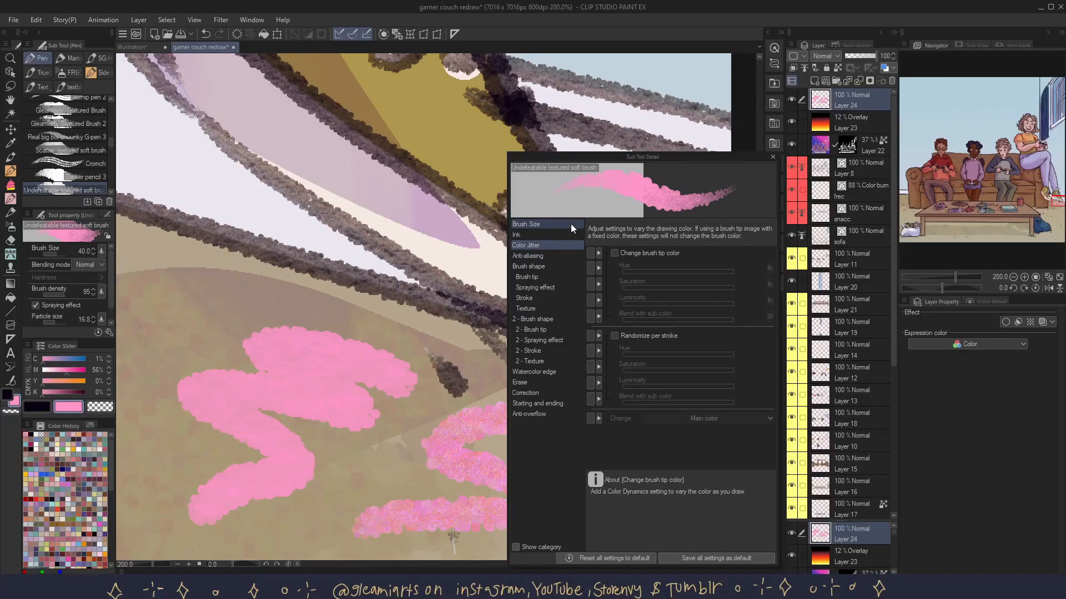
pyautogui.moveTo(235, 293)
pyautogui.mouseDown()
pyautogui.moveTo(167, 300)
pyautogui.moveTo(160, 430)
pyautogui.mouseUp()
# - Re-enable the brush's tip colour change, close its detail settings, and undo the plain pink test strokes
pyautogui.click(614, 253)
pyautogui.click(772, 157)
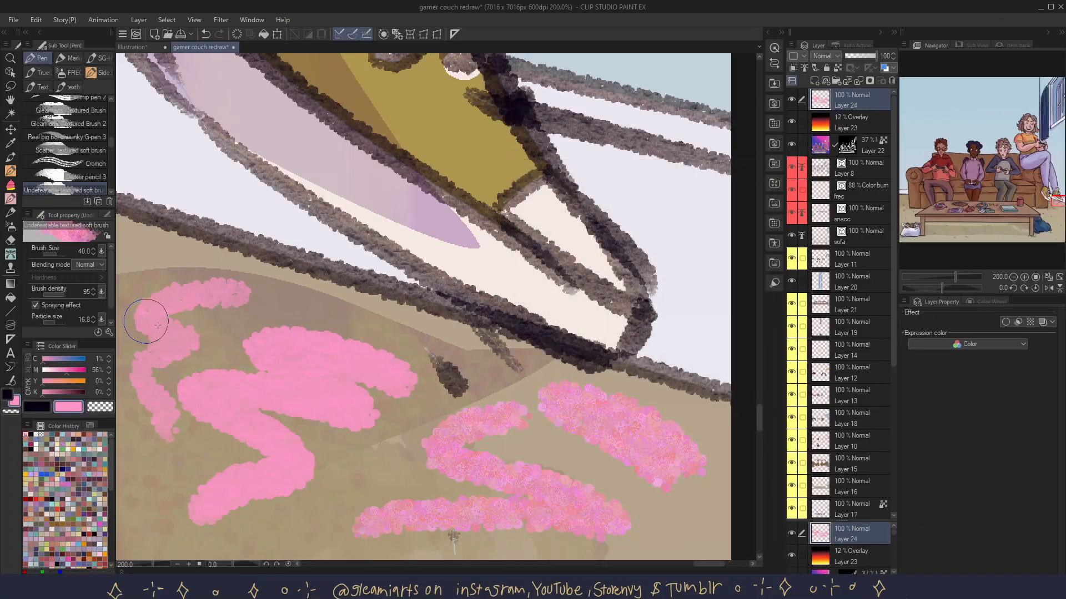
pyautogui.scroll(-1, 205, 375)
pyautogui.moveTo(167, 432); pyautogui.dragTo(297, 374)
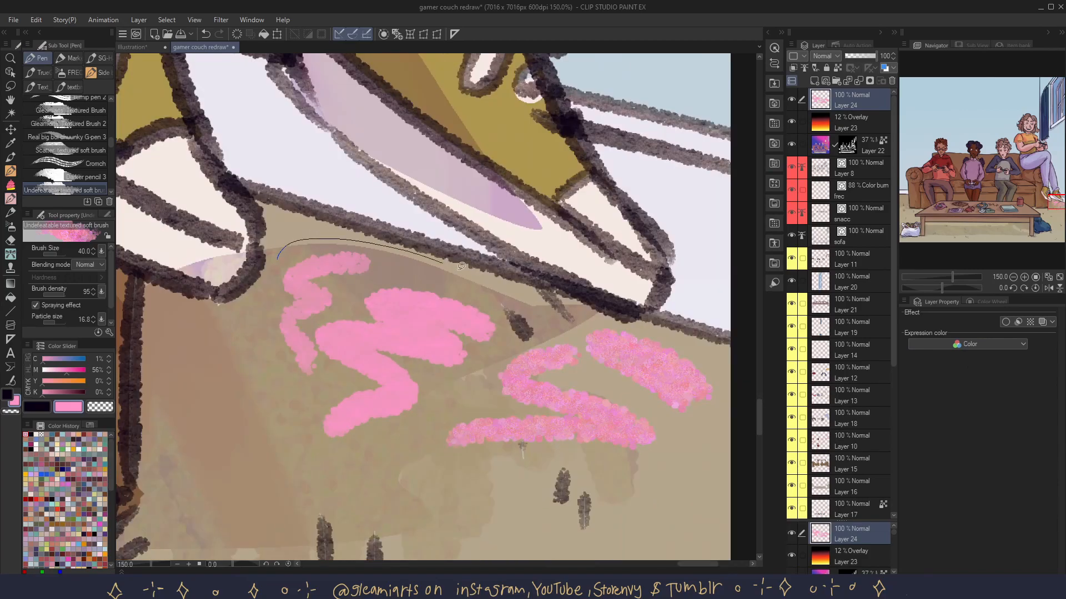
pyautogui.hotkey('ctrl', 'z')
# - Paint a green zigzag and a pale blue stroke beside it with the Undefeatable brush, using colours from the colour history
pyautogui.click(69, 444)
pyautogui.moveTo(466, 311); pyautogui.dragTo(352, 416)
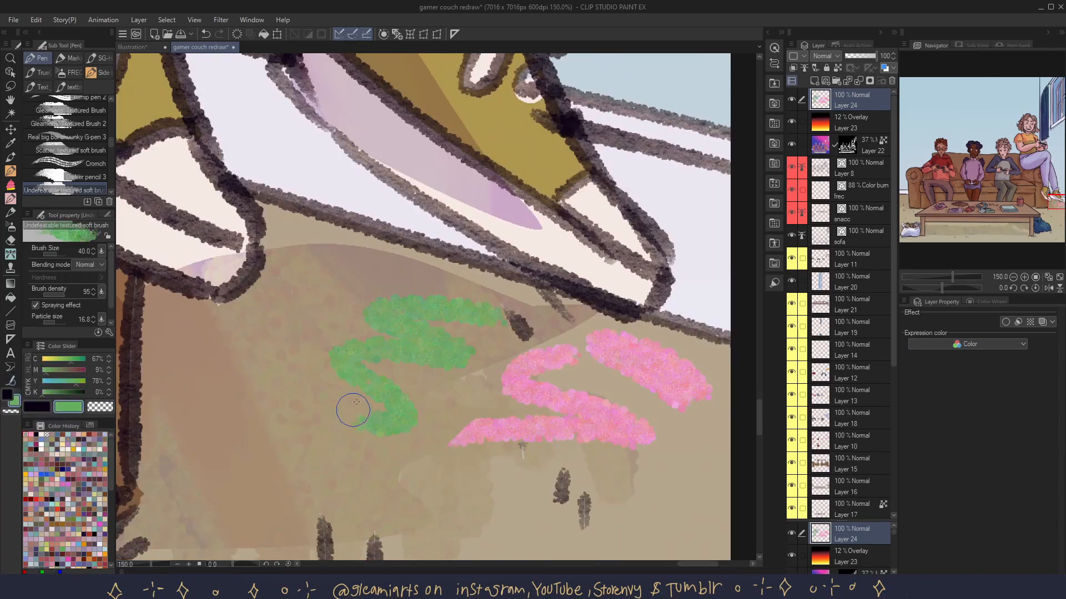
pyautogui.scroll(3, 392, 322)
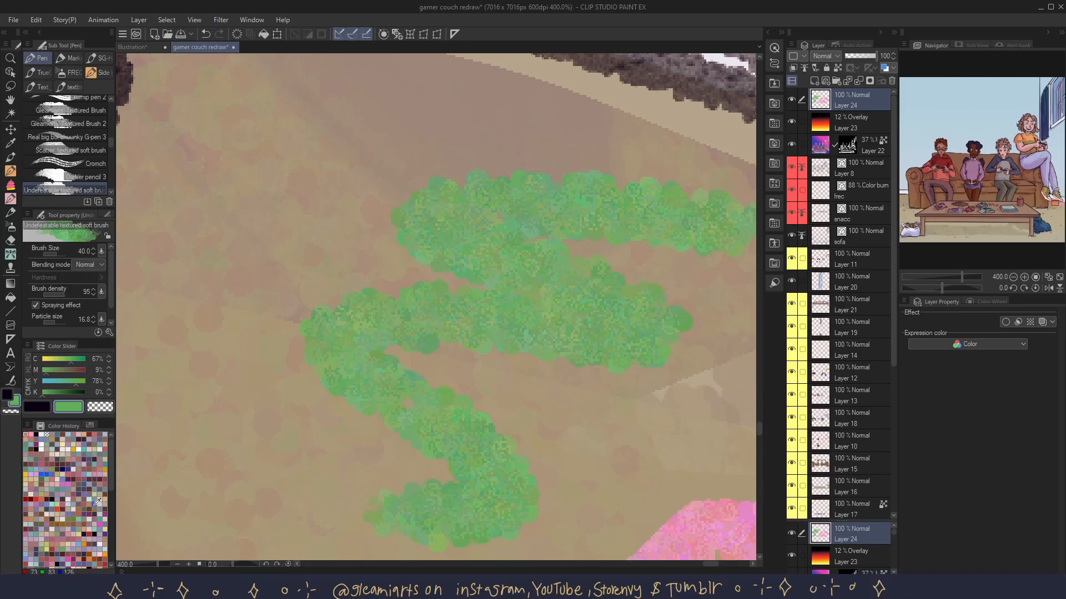
pyautogui.click(95, 500)
pyautogui.moveTo(355, 167)
pyautogui.mouseDown()
pyautogui.moveTo(285, 154)
pyautogui.moveTo(226, 350)
pyautogui.moveTo(255, 477)
pyautogui.mouseUp()
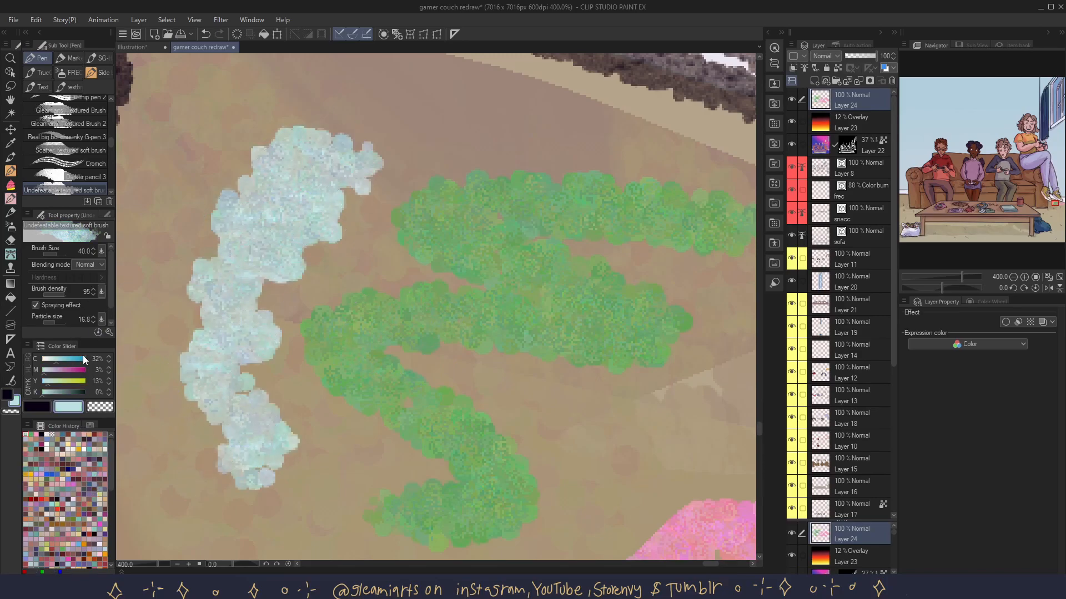
# - Clear all the coloured test strokes from the new top layer
pyautogui.scroll(-3, 208, 405)
pyautogui.press('m')
pyautogui.moveTo(204, 317)
pyautogui.mouseDown()
pyautogui.moveTo(393, 304)
pyautogui.moveTo(266, 389)
pyautogui.moveTo(200, 344)
pyautogui.moveTo(204, 319)
pyautogui.mouseUp()
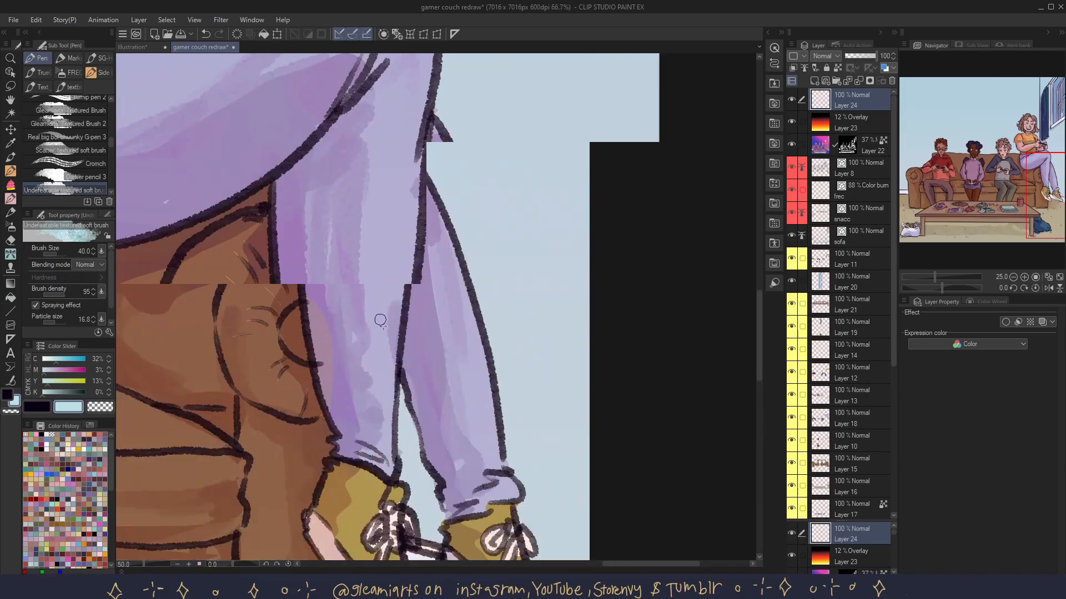
# - Examine the brush texture on the purple trousers and on the carpet shadow beneath the coffee table
pyautogui.scroll(1, 380, 320)
pyautogui.scroll(-1, 449, 383)
pyautogui.scroll(1, 472, 398)
pyautogui.moveTo(445, 380); pyautogui.dragTo(455, 304)
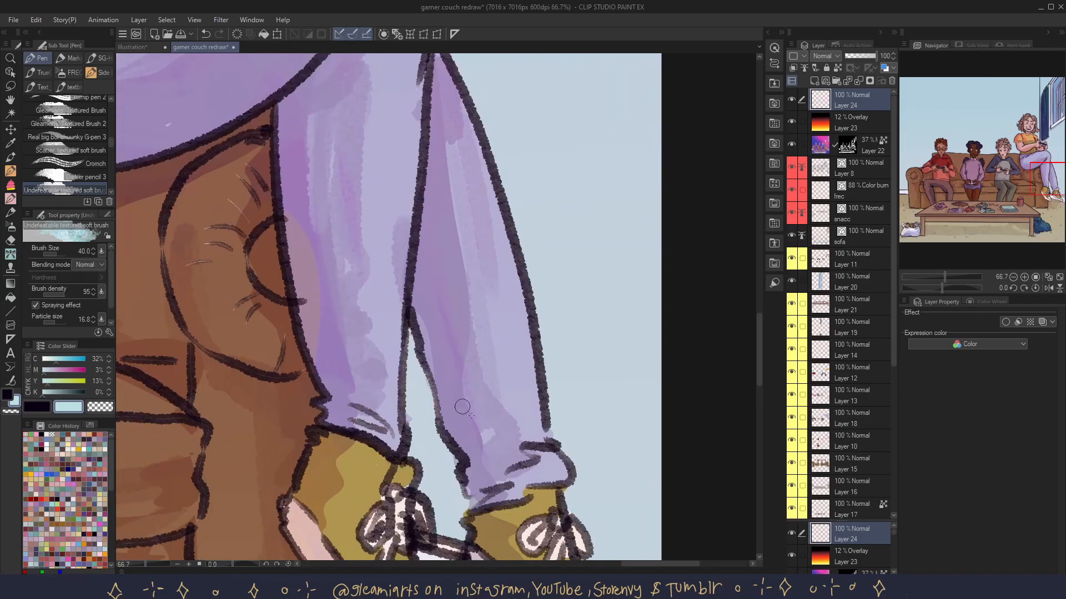
pyautogui.scroll(-7, 361, 295)
pyautogui.scroll(4, 221, 278)
pyautogui.moveTo(221, 278); pyautogui.dragTo(293, 127)
pyautogui.scroll(-4, 228, 395)
pyautogui.scroll(4, 210, 429)
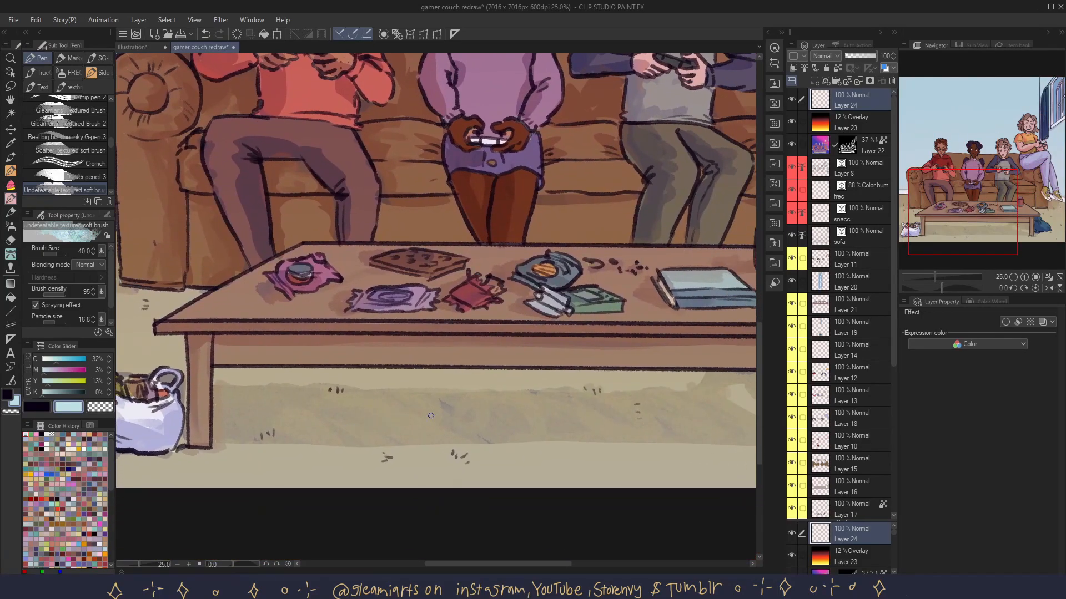
pyautogui.scroll(3, 356, 441)
pyautogui.scroll(2, 346, 425)
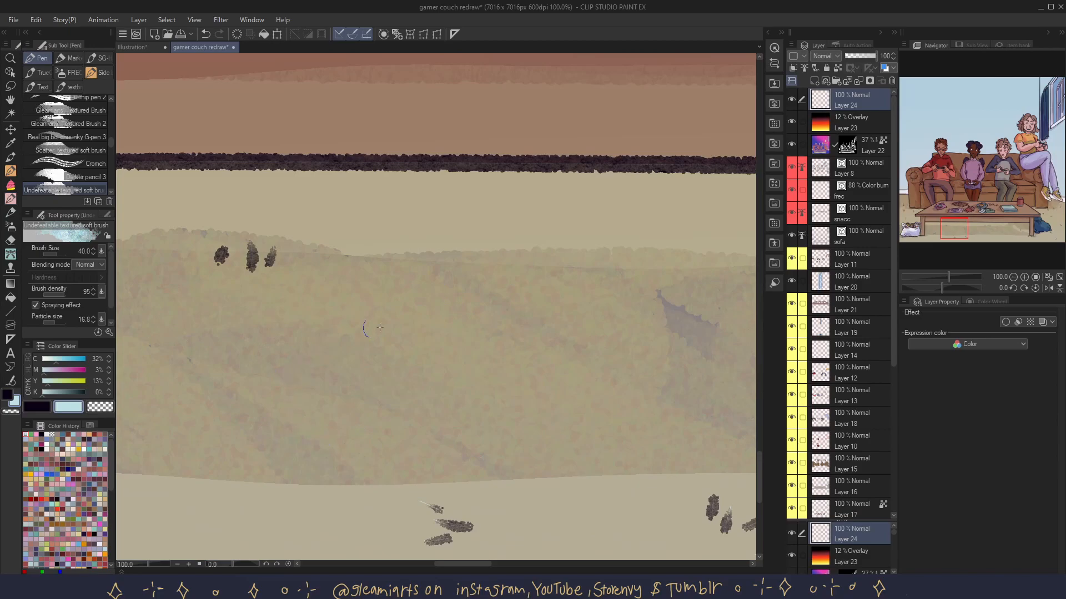
pyautogui.scroll(-6, 362, 331)
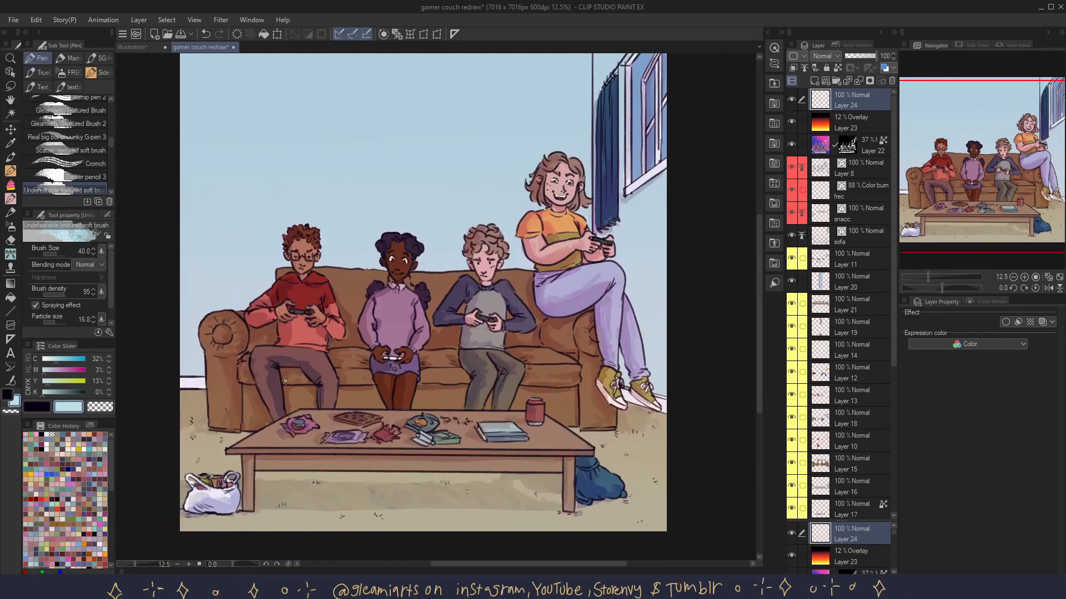
# - Select the masked gradient Layer 22 and toggle its visibility off and on to compare its effect on the illustration
pyautogui.click(848, 150)
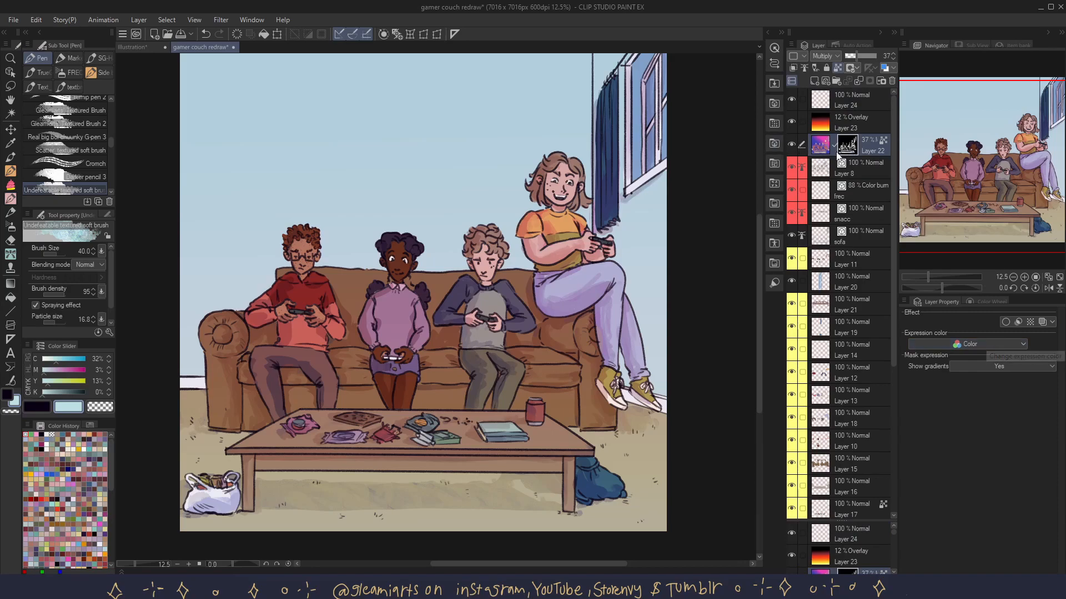
pyautogui.click(792, 144)
pyautogui.click(791, 144)
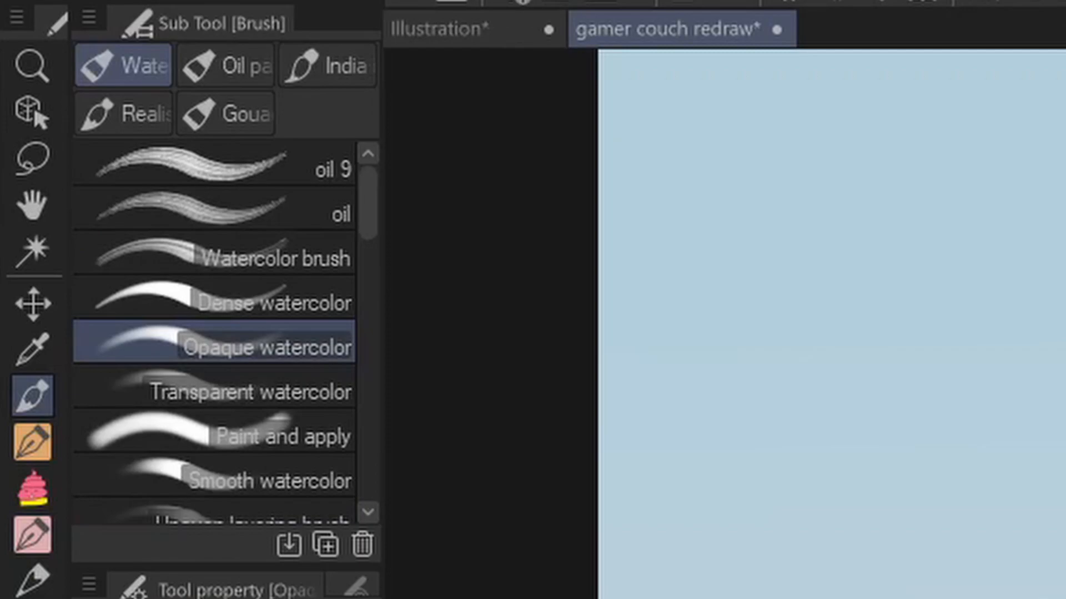
# - Paint overlapping green diagonal strokes in the sky area of Layer 24 with the oil 9 brush
pyautogui.click(190, 173)
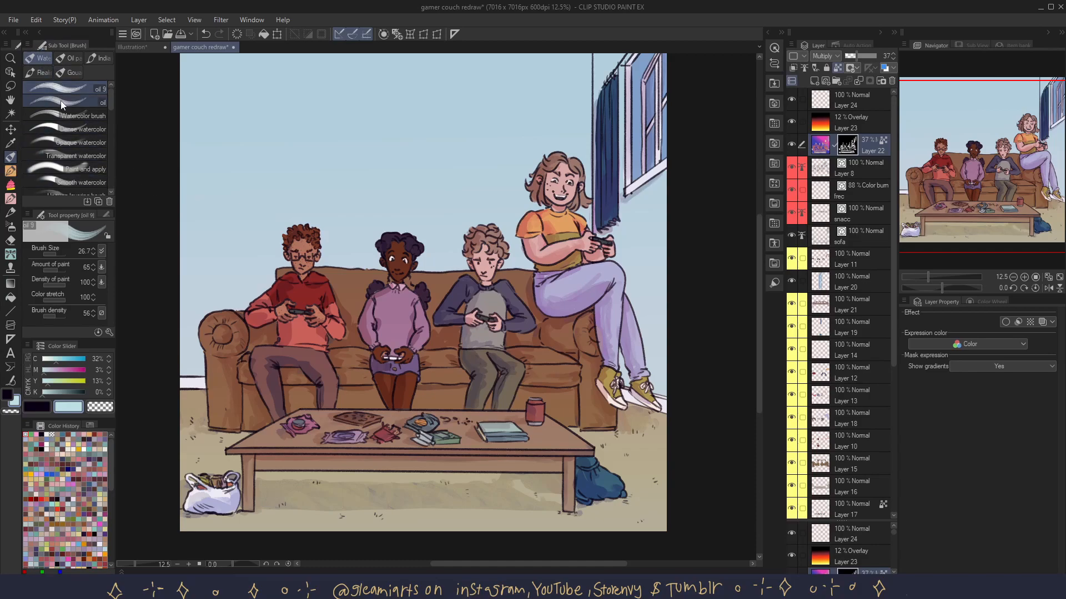
pyautogui.click(40, 117)
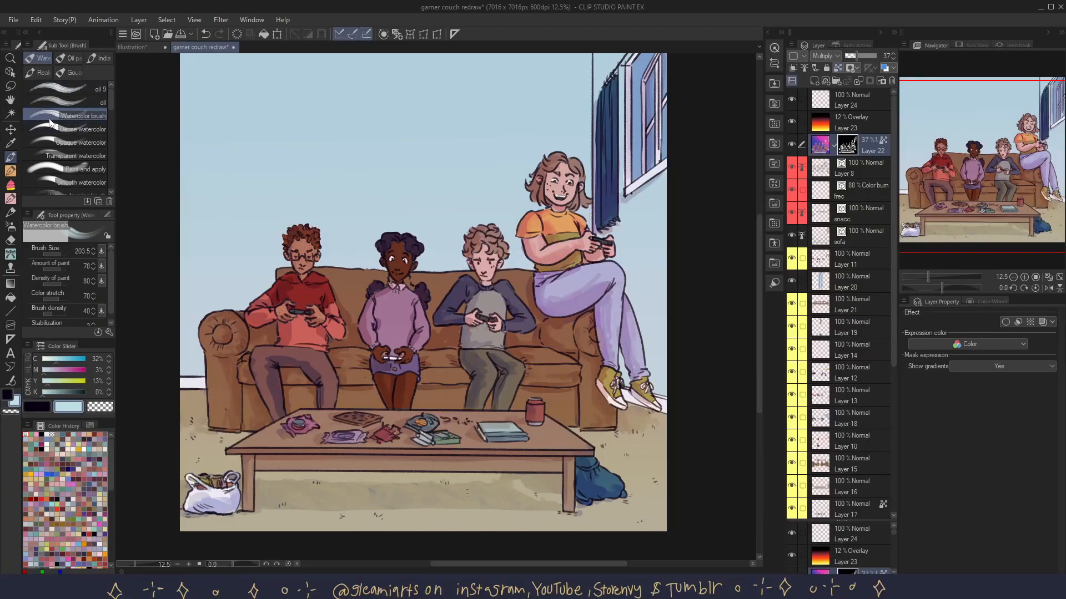
pyautogui.click(821, 94)
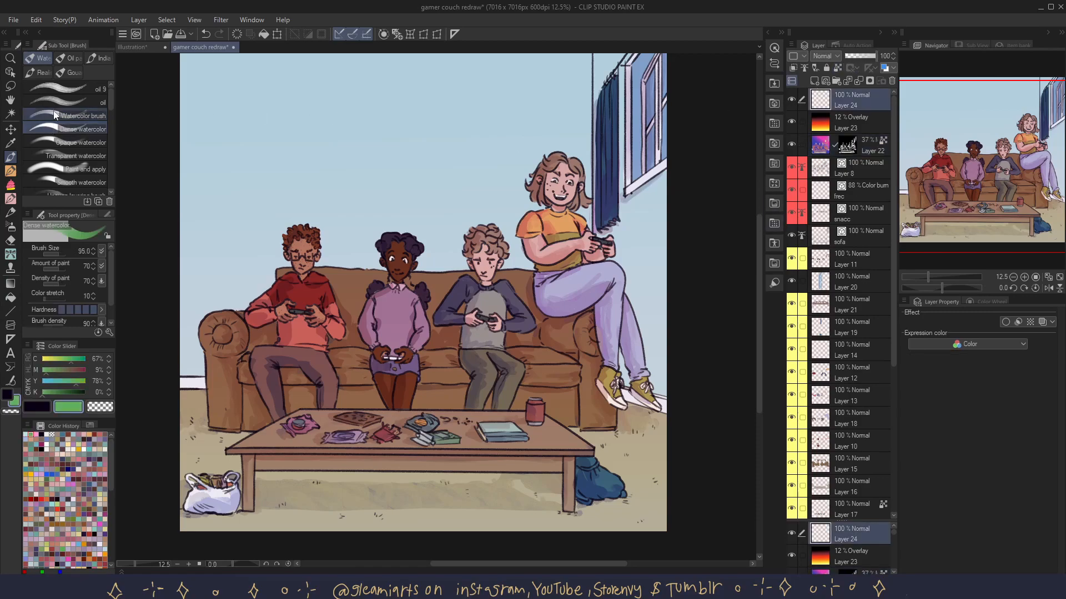
pyautogui.click(61, 88)
pyautogui.scroll(4, 378, 105)
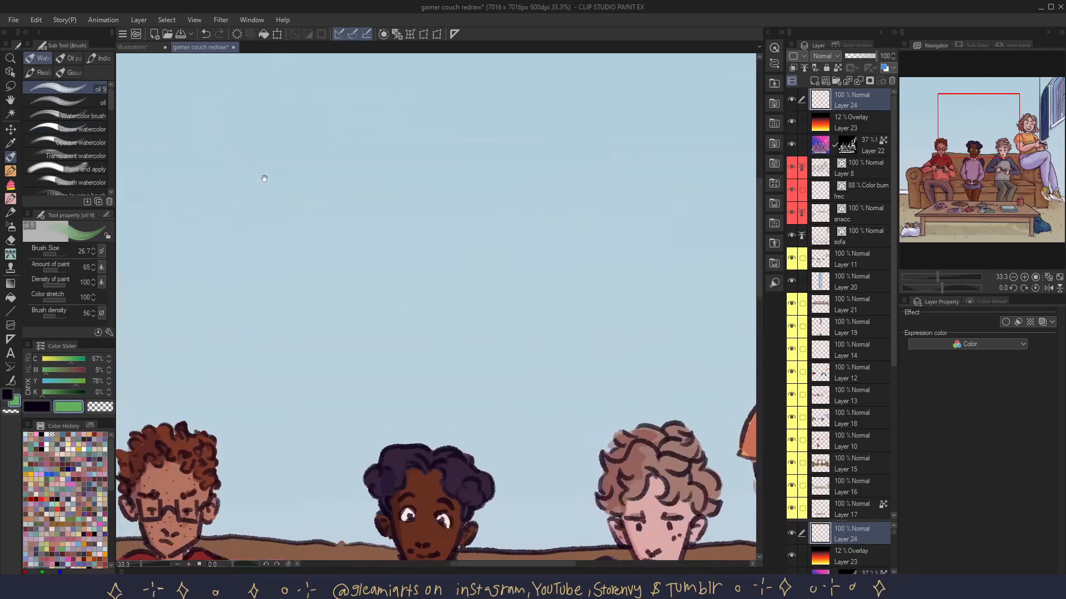
pyautogui.moveTo(216, 109); pyautogui.dragTo(424, 319)
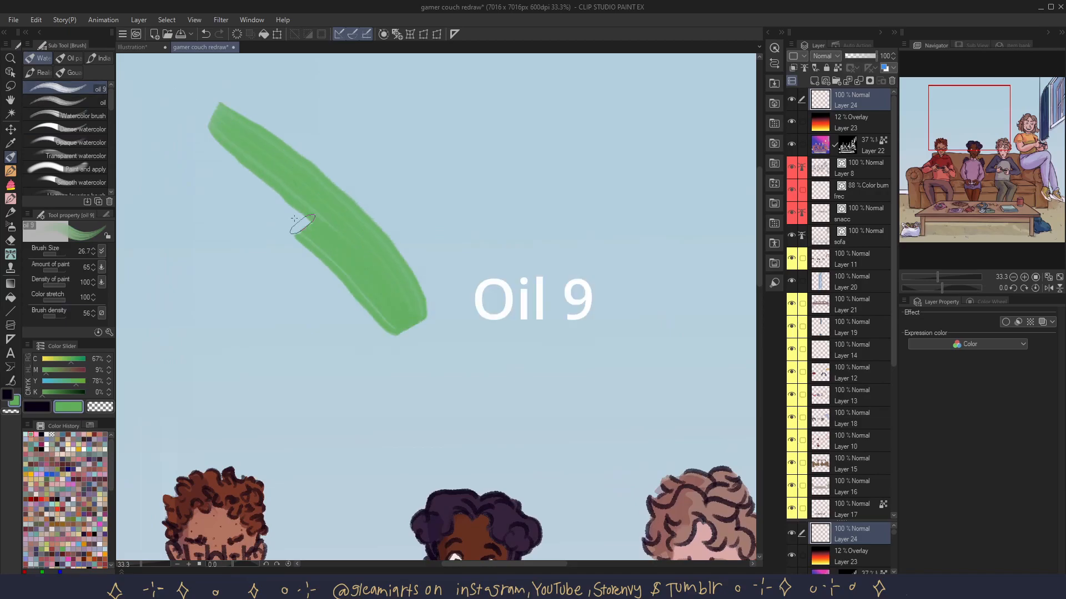
pyautogui.moveTo(228, 179); pyautogui.dragTo(377, 402)
pyautogui.moveTo(300, 143)
pyautogui.mouseDown()
pyautogui.moveTo(356, 131)
pyautogui.moveTo(469, 278)
pyautogui.mouseUp()
# - Fill a blue oval beside the green strokes and blend green strokes over it with the oil 9 brush
pyautogui.click(36, 444)
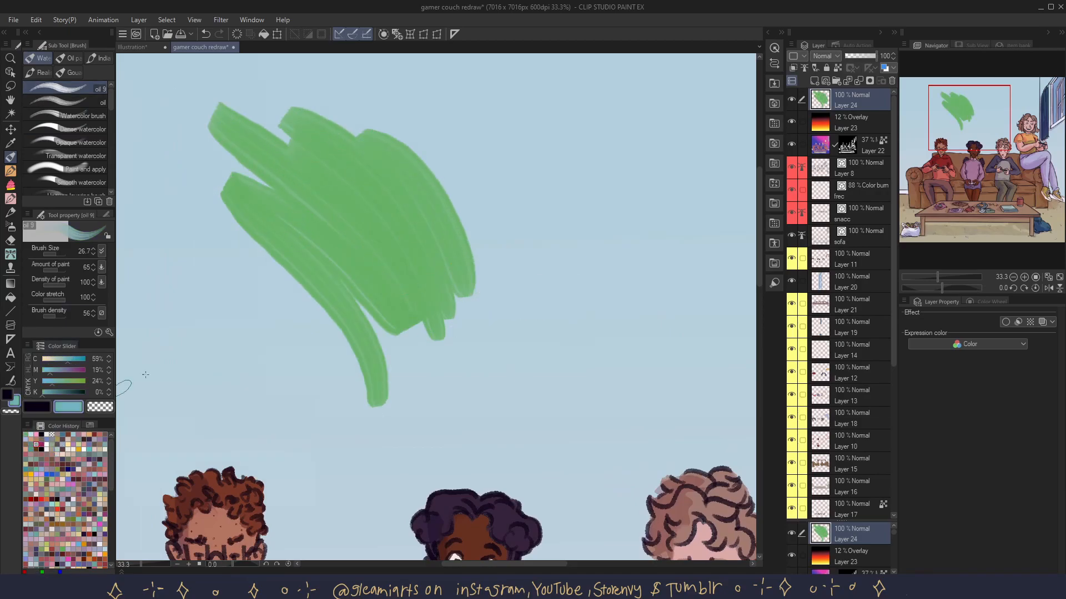
pyautogui.moveTo(669, 189)
pyautogui.mouseDown()
pyautogui.moveTo(646, 353)
pyautogui.moveTo(672, 187)
pyautogui.mouseUp()
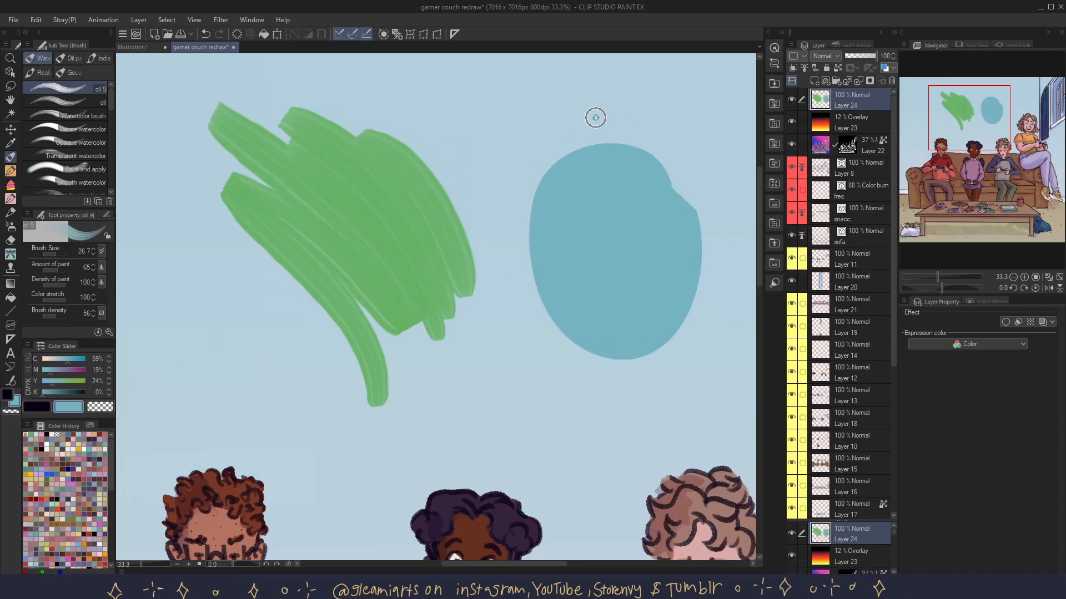
pyautogui.click(26, 439)
pyautogui.click(32, 435)
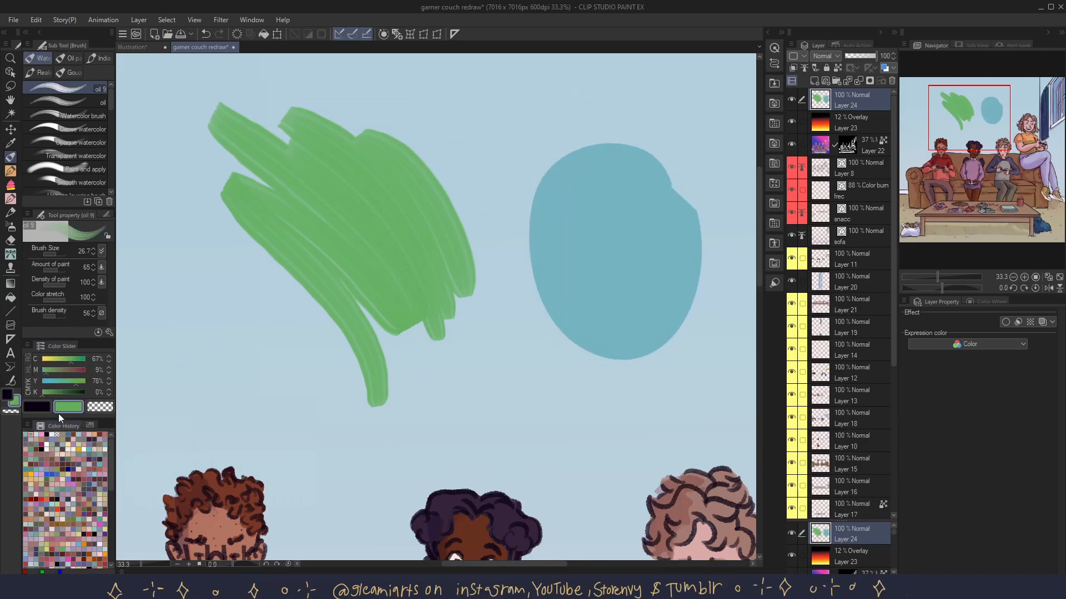
pyautogui.moveTo(604, 325)
pyautogui.mouseDown()
pyautogui.moveTo(610, 270)
pyautogui.moveTo(618, 265)
pyautogui.moveTo(641, 273)
pyautogui.mouseUp()
pyautogui.moveTo(547, 165); pyautogui.dragTo(571, 356)
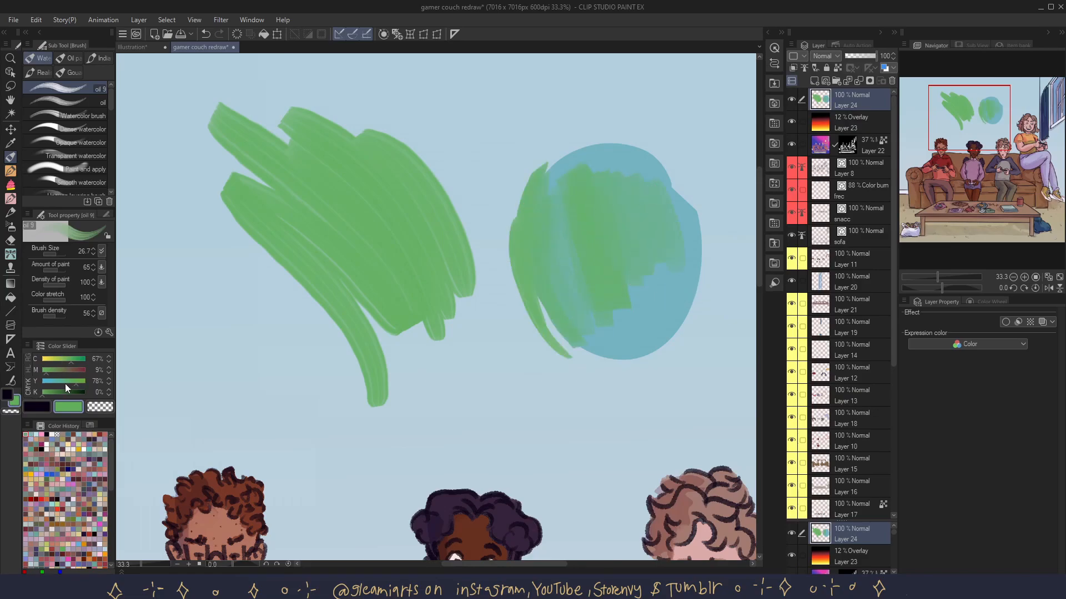
# - Paint blue zigzags around the green strokes with the oil 9 brush and work pale blue over the one below them
pyautogui.click(35, 434)
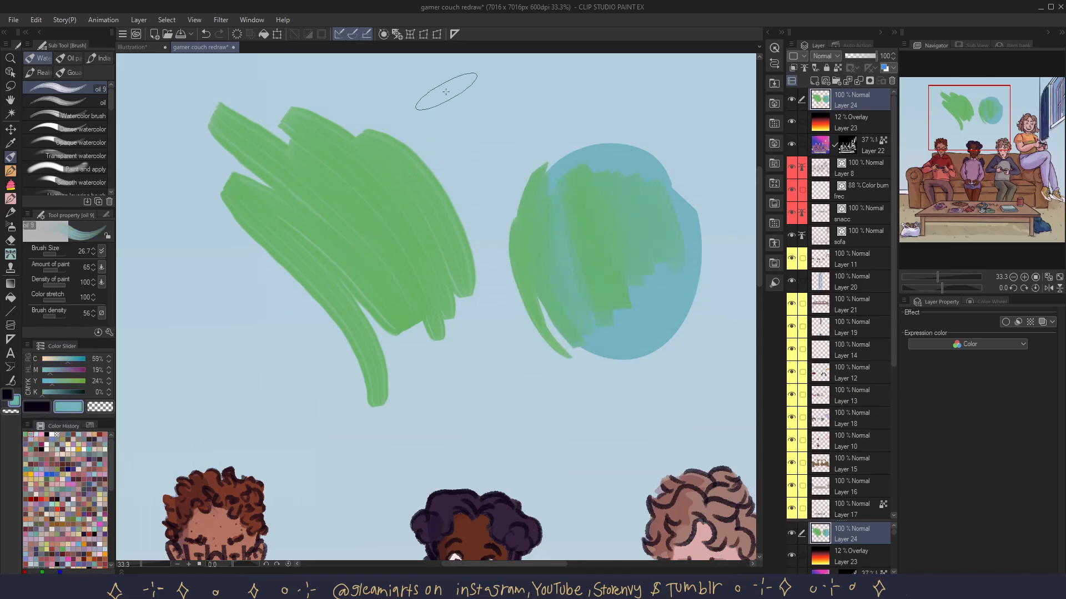
pyautogui.moveTo(460, 83)
pyautogui.mouseDown()
pyautogui.moveTo(506, 257)
pyautogui.moveTo(488, 80)
pyautogui.moveTo(503, 274)
pyautogui.mouseUp()
pyautogui.moveTo(527, 383)
pyautogui.mouseDown()
pyautogui.moveTo(475, 368)
pyautogui.moveTo(479, 443)
pyautogui.moveTo(424, 433)
pyautogui.moveTo(365, 468)
pyautogui.moveTo(265, 361)
pyautogui.moveTo(284, 447)
pyautogui.moveTo(186, 317)
pyautogui.moveTo(174, 351)
pyautogui.mouseUp()
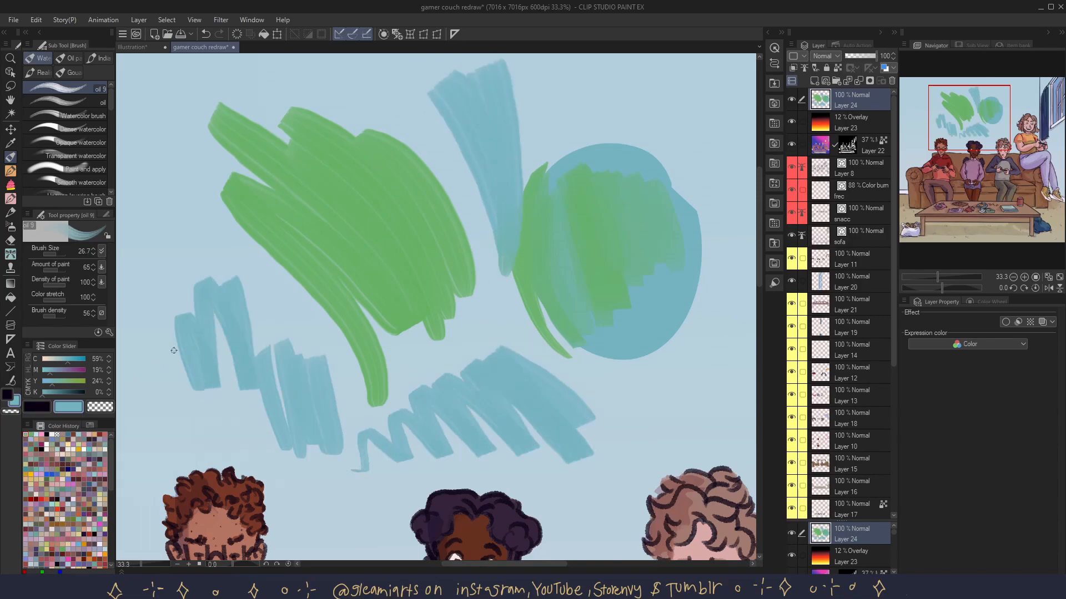
pyautogui.click(35, 435)
pyautogui.moveTo(221, 303)
pyautogui.mouseDown()
pyautogui.moveTo(255, 383)
pyautogui.moveTo(245, 361)
pyautogui.moveTo(219, 353)
pyautogui.moveTo(212, 378)
pyautogui.moveTo(186, 327)
pyautogui.moveTo(281, 378)
pyautogui.moveTo(267, 409)
pyautogui.moveTo(271, 350)
pyautogui.moveTo(324, 426)
pyautogui.moveTo(315, 381)
pyautogui.moveTo(355, 452)
pyautogui.mouseUp()
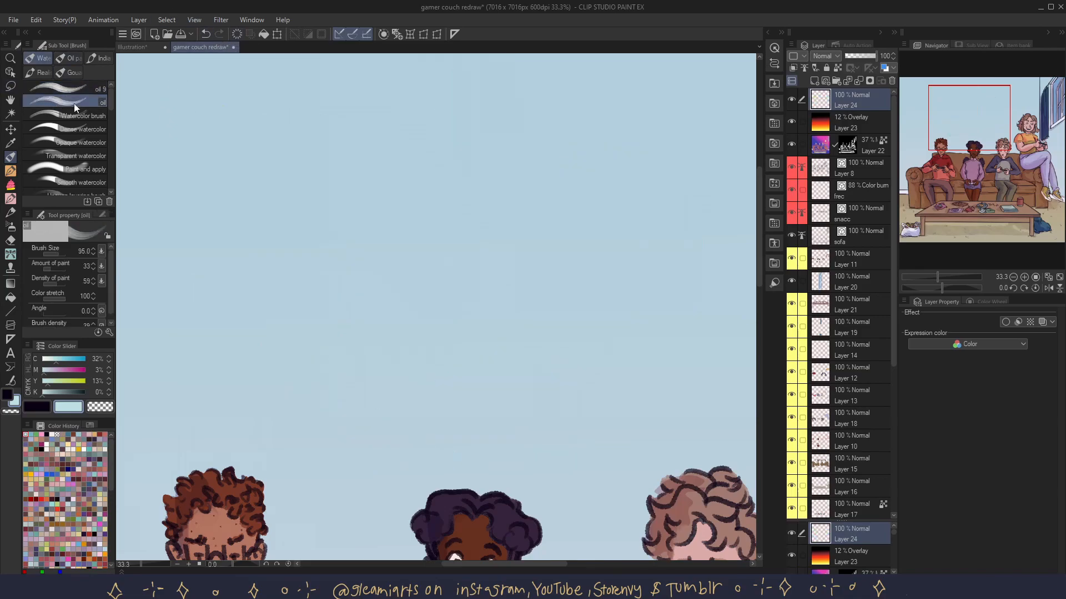
# - Paint a pale blue zigzag with the oil brush and layer darker blue zigzags over and beside it
pyautogui.moveTo(655, 219); pyautogui.dragTo(477, 261)
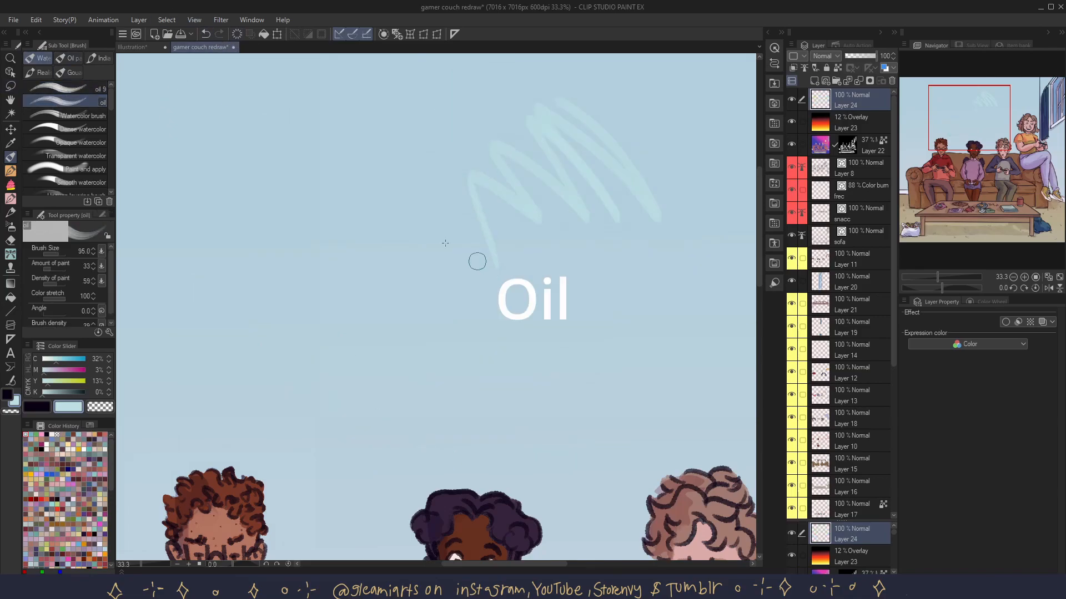
pyautogui.click(32, 433)
pyautogui.moveTo(611, 213)
pyautogui.mouseDown()
pyautogui.moveTo(495, 136)
pyautogui.moveTo(512, 216)
pyautogui.mouseUp()
pyautogui.moveTo(500, 140)
pyautogui.mouseDown()
pyautogui.moveTo(430, 225)
pyautogui.moveTo(289, 238)
pyautogui.mouseUp()
pyautogui.moveTo(544, 266)
pyautogui.mouseDown()
pyautogui.moveTo(499, 257)
pyautogui.moveTo(466, 335)
pyautogui.mouseUp()
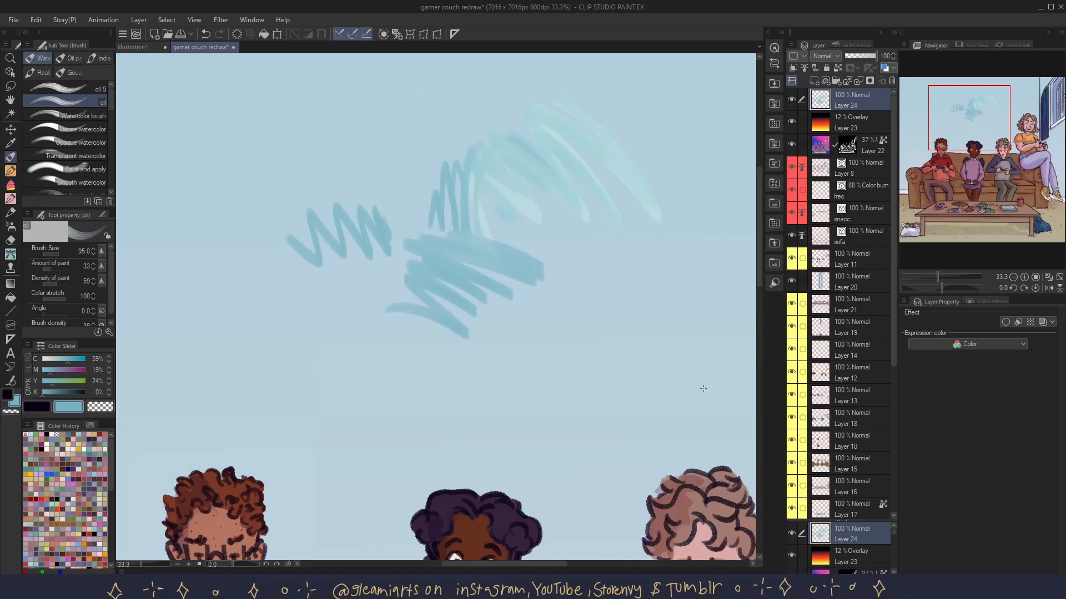
# - Clear the oil strokes and paint a blue squiggle with a green patch over its lower end using the Watercolor brush
pyautogui.click(238, 35)
pyautogui.click(67, 115)
pyautogui.moveTo(609, 159)
pyautogui.mouseDown()
pyautogui.moveTo(566, 123)
pyautogui.moveTo(610, 206)
pyautogui.moveTo(576, 231)
pyautogui.moveTo(556, 289)
pyautogui.moveTo(486, 314)
pyautogui.moveTo(516, 299)
pyautogui.moveTo(489, 249)
pyautogui.mouseUp()
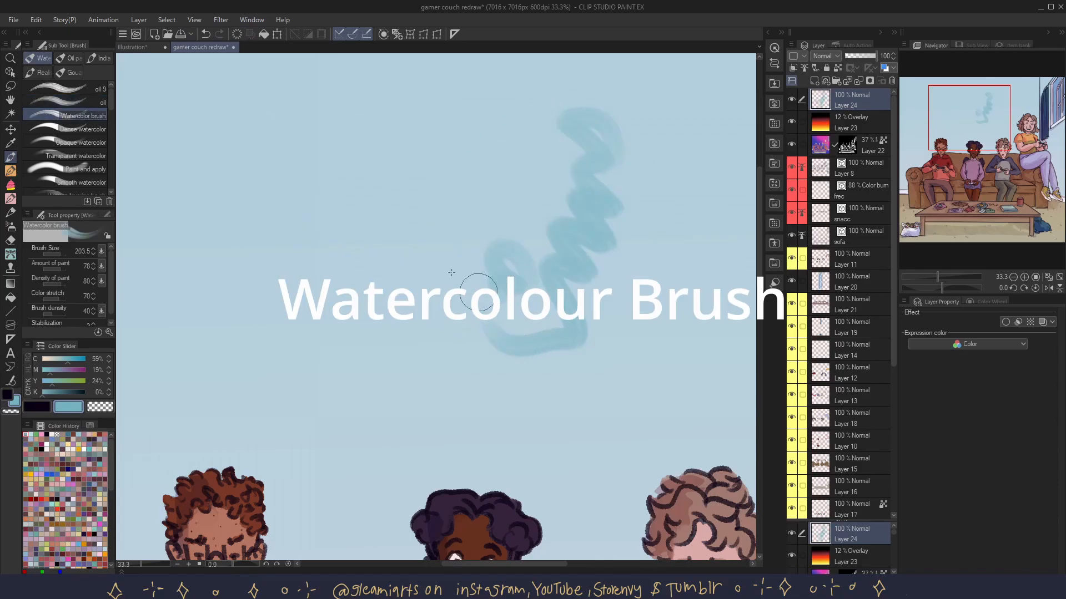
pyautogui.click(36, 435)
pyautogui.moveTo(492, 330)
pyautogui.mouseDown()
pyautogui.moveTo(550, 266)
pyautogui.moveTo(533, 333)
pyautogui.moveTo(498, 333)
pyautogui.mouseUp()
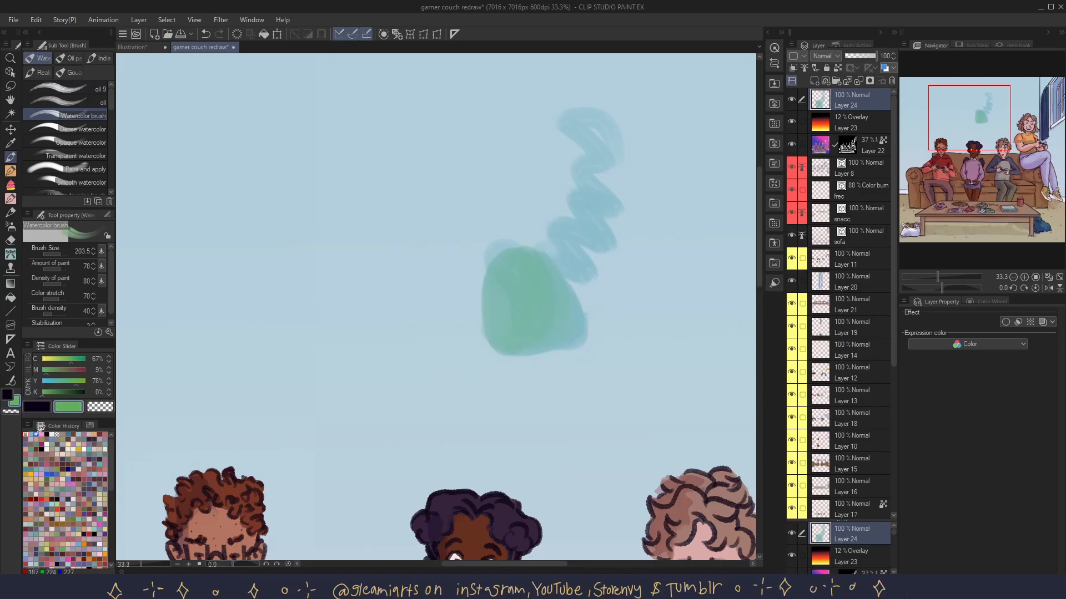
# - Paint several groups of green strokes with the Dense watercolor brush and inspect their edges up close
pyautogui.click(78, 129)
pyautogui.moveTo(419, 85)
pyautogui.mouseDown()
pyautogui.moveTo(388, 114)
pyautogui.moveTo(439, 183)
pyautogui.moveTo(439, 238)
pyautogui.moveTo(391, 261)
pyautogui.mouseUp()
pyautogui.moveTo(267, 268)
pyautogui.mouseDown()
pyautogui.moveTo(388, 325)
pyautogui.moveTo(244, 303)
pyautogui.moveTo(378, 347)
pyautogui.moveTo(364, 369)
pyautogui.mouseUp()
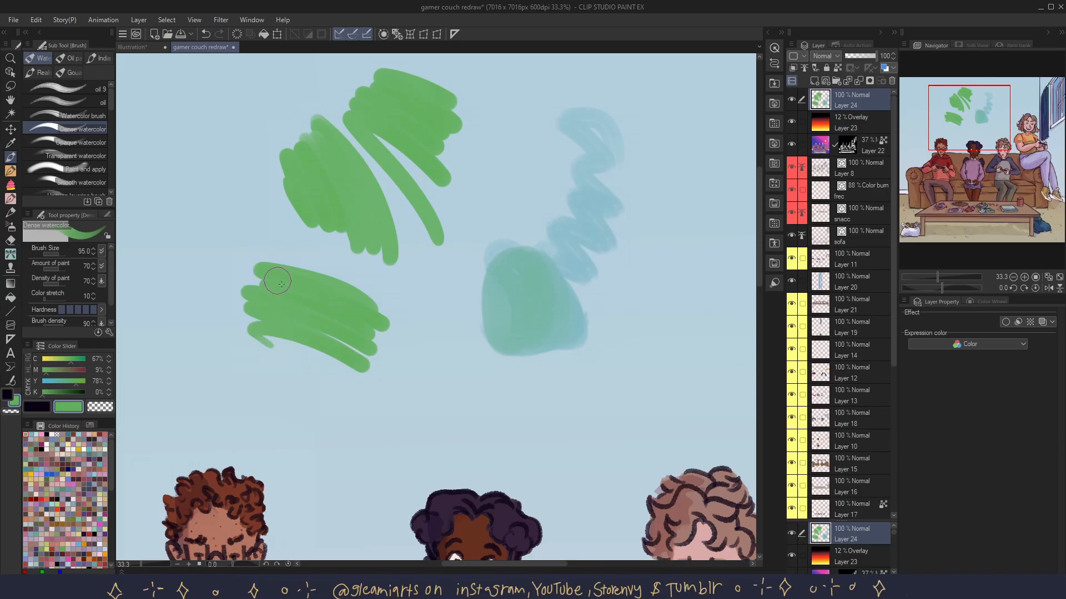
pyautogui.scroll(5, 307, 319)
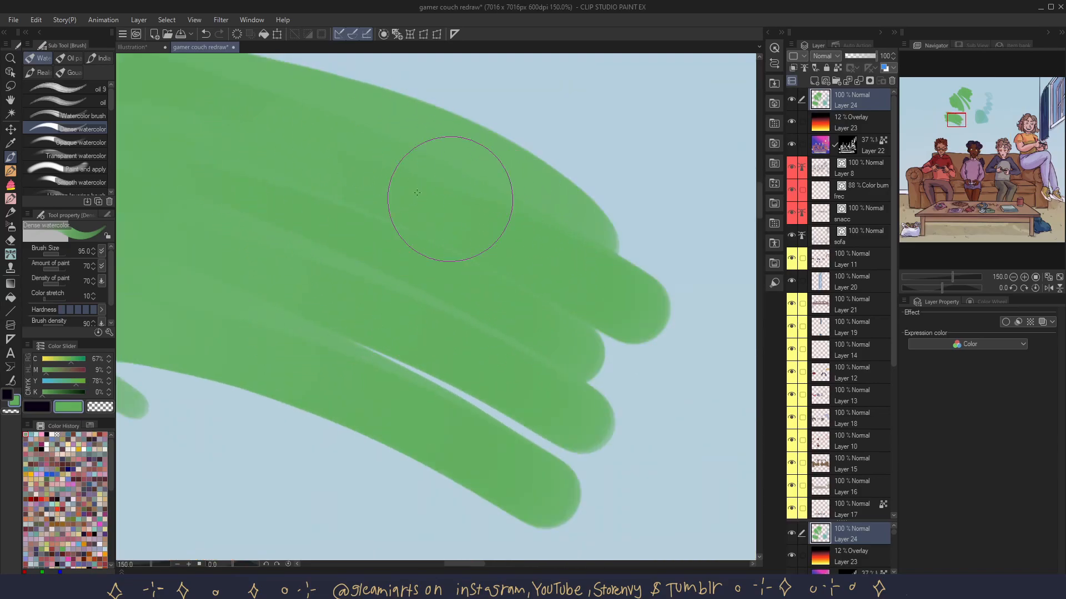
pyautogui.scroll(-3, 311, 271)
pyautogui.moveTo(435, 242); pyautogui.dragTo(519, 414)
pyautogui.moveTo(436, 267)
pyautogui.mouseDown()
pyautogui.moveTo(472, 359)
pyautogui.moveTo(433, 376)
pyautogui.moveTo(415, 412)
pyautogui.mouseUp()
pyautogui.scroll(-2, 186, 317)
# - Layer and blend strokes over the green test patches with the Dense watercolor brush, alternating colours from the colour history
pyautogui.click(36, 435)
pyautogui.moveTo(383, 355)
pyautogui.mouseDown()
pyautogui.moveTo(386, 379)
pyautogui.moveTo(408, 351)
pyautogui.moveTo(425, 393)
pyautogui.mouseUp()
pyautogui.moveTo(401, 335); pyautogui.dragTo(421, 387)
pyautogui.click(32, 435)
pyautogui.moveTo(403, 335)
pyautogui.mouseDown()
pyautogui.moveTo(427, 390)
pyautogui.moveTo(391, 331)
pyautogui.moveTo(408, 365)
pyautogui.moveTo(436, 403)
pyautogui.moveTo(447, 400)
pyautogui.moveTo(389, 359)
pyautogui.moveTo(391, 374)
pyautogui.moveTo(402, 385)
pyautogui.moveTo(386, 338)
pyautogui.moveTo(422, 388)
pyautogui.moveTo(391, 336)
pyautogui.moveTo(409, 390)
pyautogui.moveTo(401, 356)
pyautogui.mouseUp()
pyautogui.click(37, 435)
pyautogui.moveTo(322, 317)
pyautogui.mouseDown()
pyautogui.moveTo(272, 300)
pyautogui.moveTo(354, 328)
pyautogui.moveTo(243, 288)
pyautogui.moveTo(344, 314)
pyautogui.moveTo(252, 287)
pyautogui.mouseUp()
pyautogui.moveTo(322, 312)
pyautogui.mouseDown()
pyautogui.moveTo(267, 309)
pyautogui.moveTo(277, 319)
pyautogui.mouseUp()
# - Clear the test strokes and paint a yellow patch with a trailing zigzag using the Opaque watercolor brush
pyautogui.click(237, 34)
pyautogui.click(34, 143)
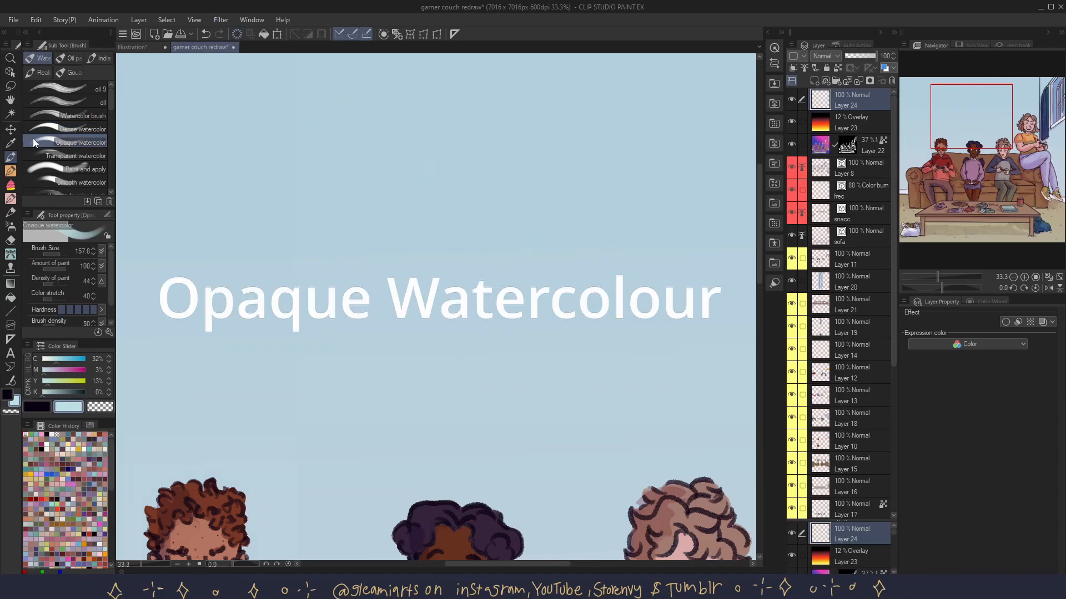
pyautogui.click(78, 534)
pyautogui.moveTo(574, 150)
pyautogui.mouseDown()
pyautogui.moveTo(600, 226)
pyautogui.moveTo(541, 161)
pyautogui.moveTo(584, 159)
pyautogui.mouseUp()
pyautogui.moveTo(338, 267); pyautogui.dragTo(349, 309)
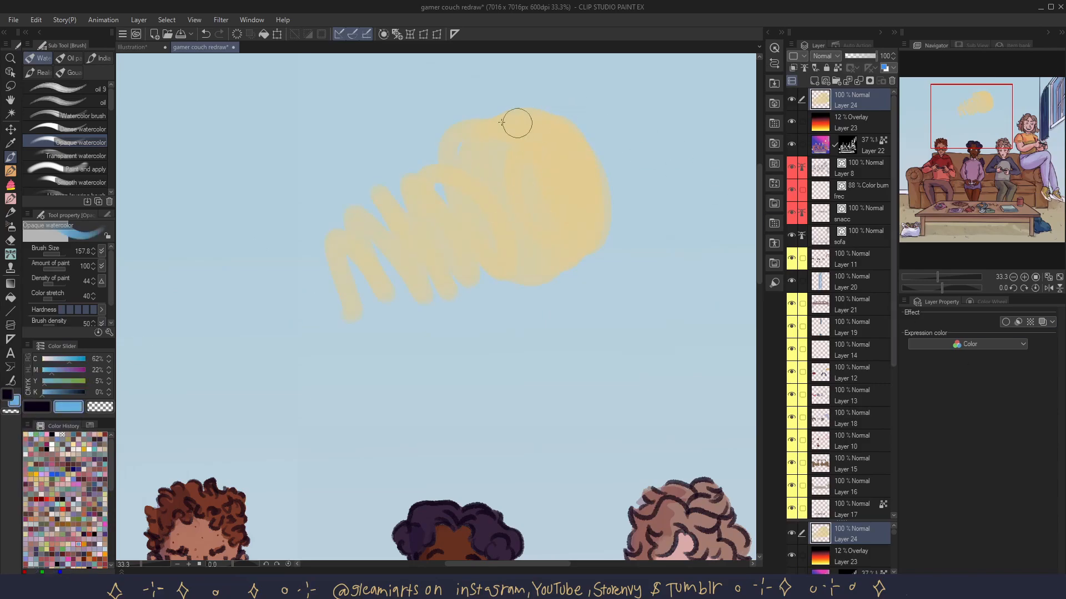
# - Blend blue strokes over the yellow patch with the Opaque watercolor brush
pyautogui.moveTo(516, 118)
pyautogui.mouseDown()
pyautogui.moveTo(571, 156)
pyautogui.moveTo(554, 167)
pyautogui.moveTo(495, 135)
pyautogui.moveTo(493, 180)
pyautogui.moveTo(399, 227)
pyautogui.moveTo(407, 217)
pyautogui.moveTo(394, 198)
pyautogui.moveTo(463, 266)
pyautogui.mouseUp()
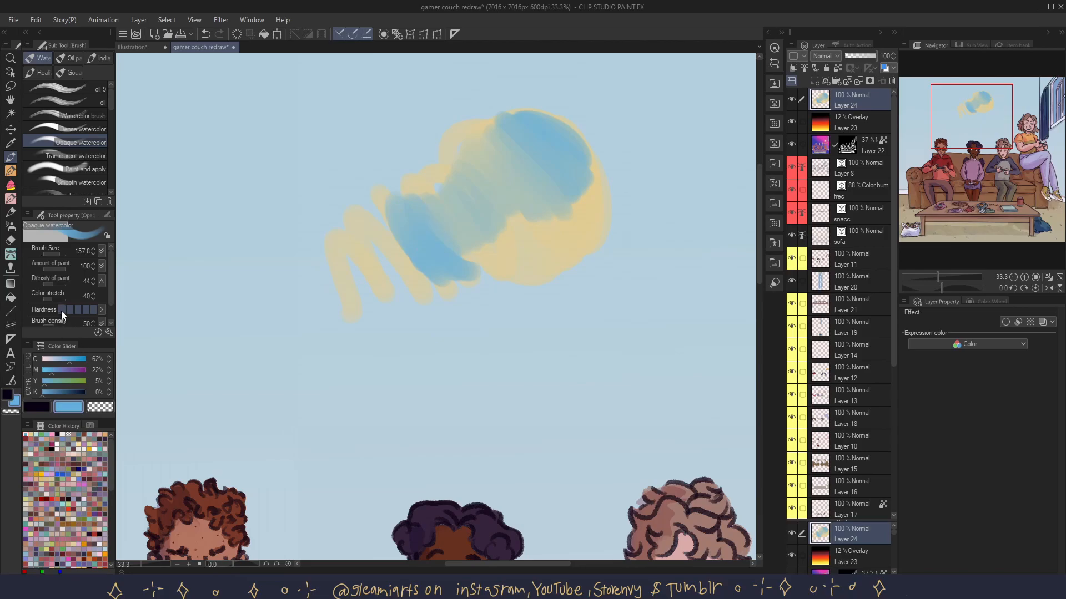
pyautogui.moveTo(591, 213); pyautogui.dragTo(492, 176)
pyautogui.moveTo(468, 138); pyautogui.dragTo(467, 159)
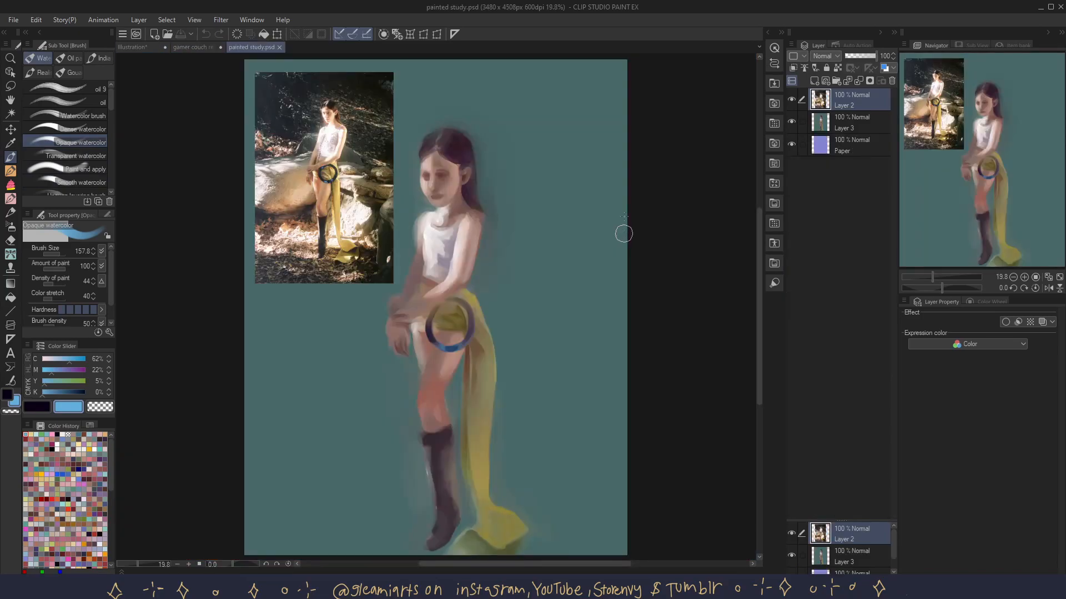
# - Compare the painted study's figure with its reference photo and select the Dense watercolor brush
pyautogui.scroll(5, 338, 105)
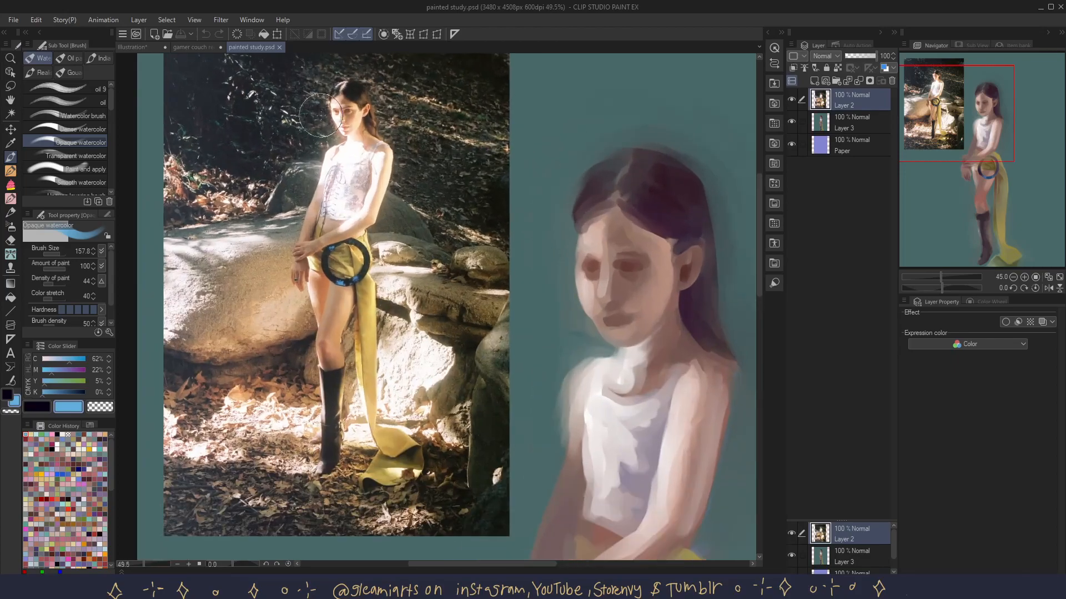
pyautogui.scroll(-2, 316, 116)
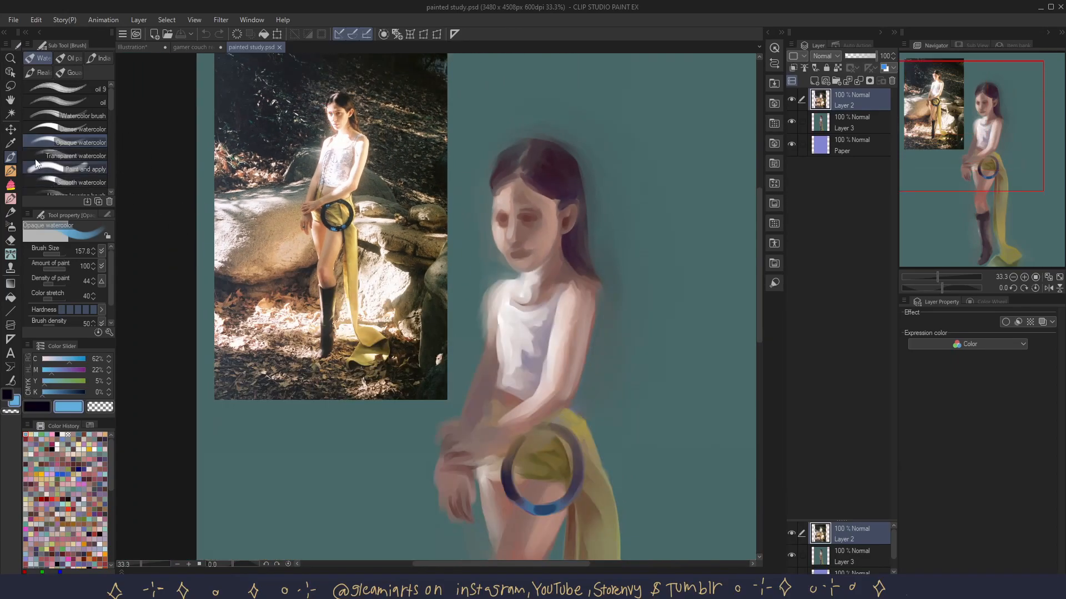
pyautogui.click(55, 129)
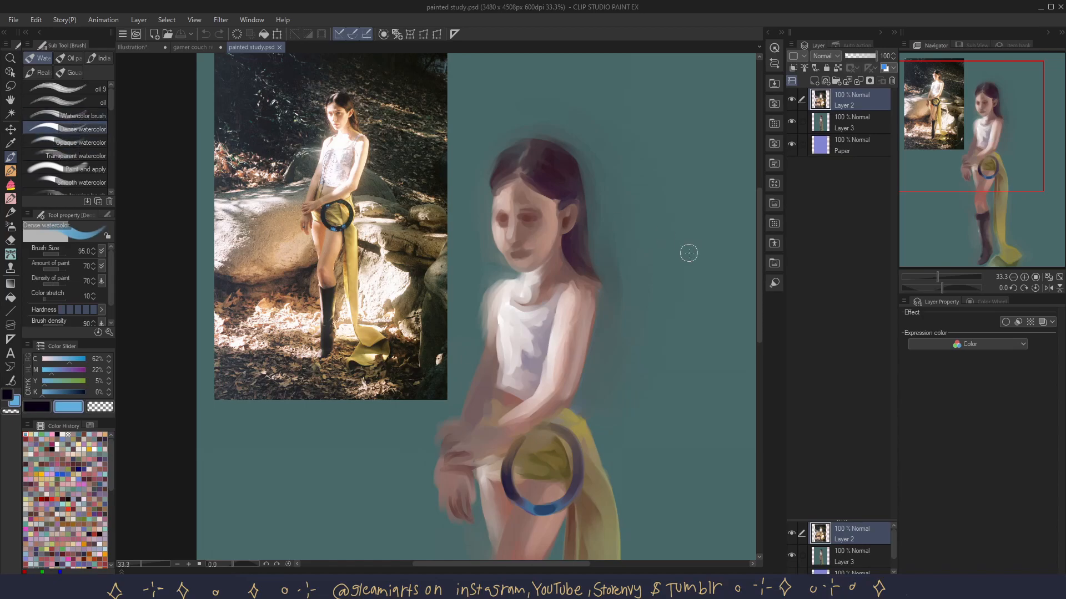
# - Examine the blended brushwork on the painted study's face, torso, hands, yellow fabric, legs and boot
pyautogui.scroll(4, 568, 186)
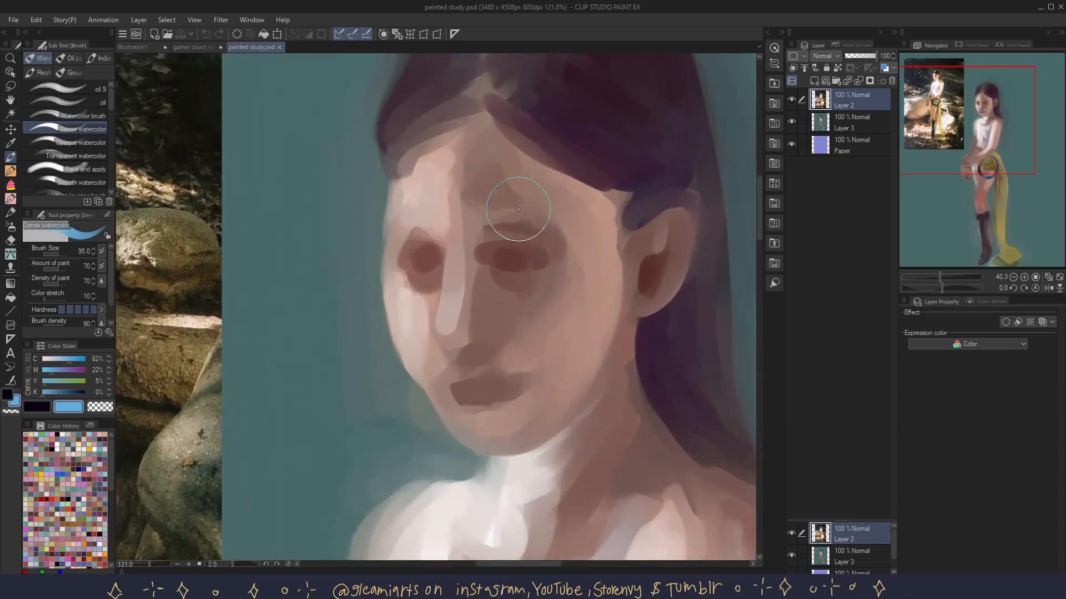
pyautogui.scroll(-2, 518, 211)
pyautogui.scroll(-1, 518, 211)
pyautogui.scroll(3, 518, 211)
pyautogui.scroll(-2, 527, 217)
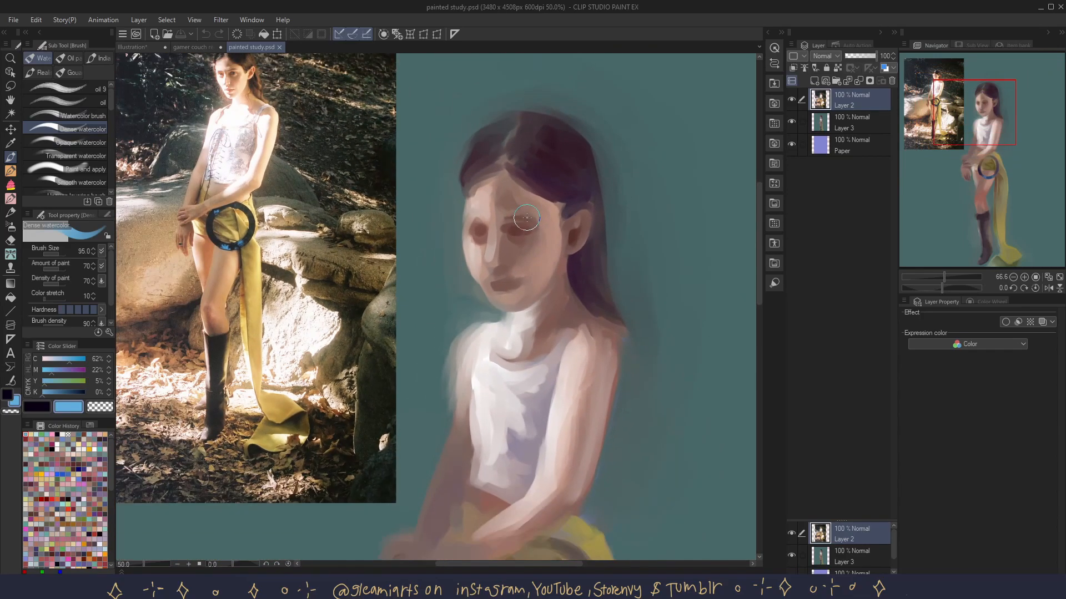
pyautogui.scroll(-1, 527, 217)
pyautogui.scroll(-4, 533, 250)
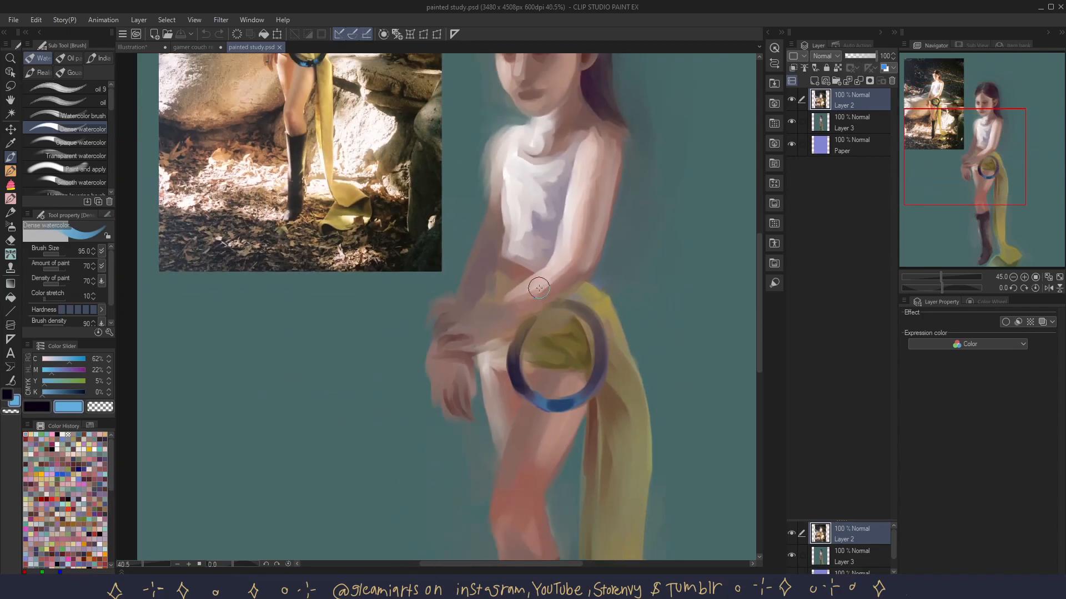
pyautogui.scroll(-1, 539, 288)
pyautogui.scroll(-4, 533, 333)
pyautogui.scroll(3, 529, 357)
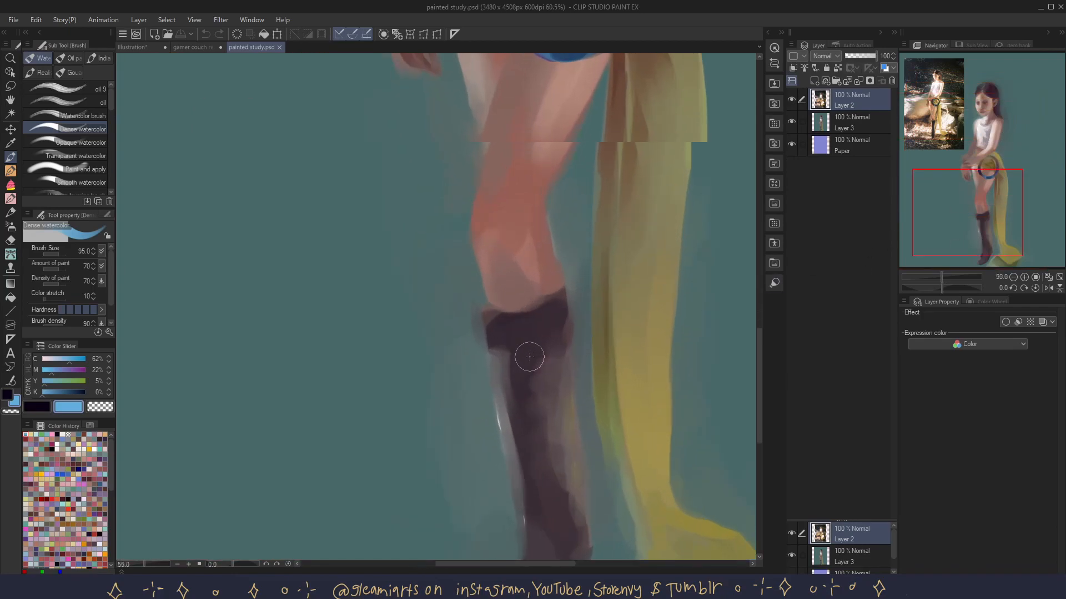
pyautogui.scroll(-3, 561, 353)
pyautogui.scroll(2, 561, 353)
pyautogui.scroll(-1, 561, 354)
pyautogui.moveTo(966, 138)
pyautogui.mouseDown()
pyautogui.moveTo(963, 114)
pyautogui.moveTo(978, 152)
pyautogui.mouseUp()
pyautogui.scroll(-2, 578, 334)
# - Add a new raster layer above Layer 3 of the painted study and choose pale blue from the colour history
pyautogui.click(837, 131)
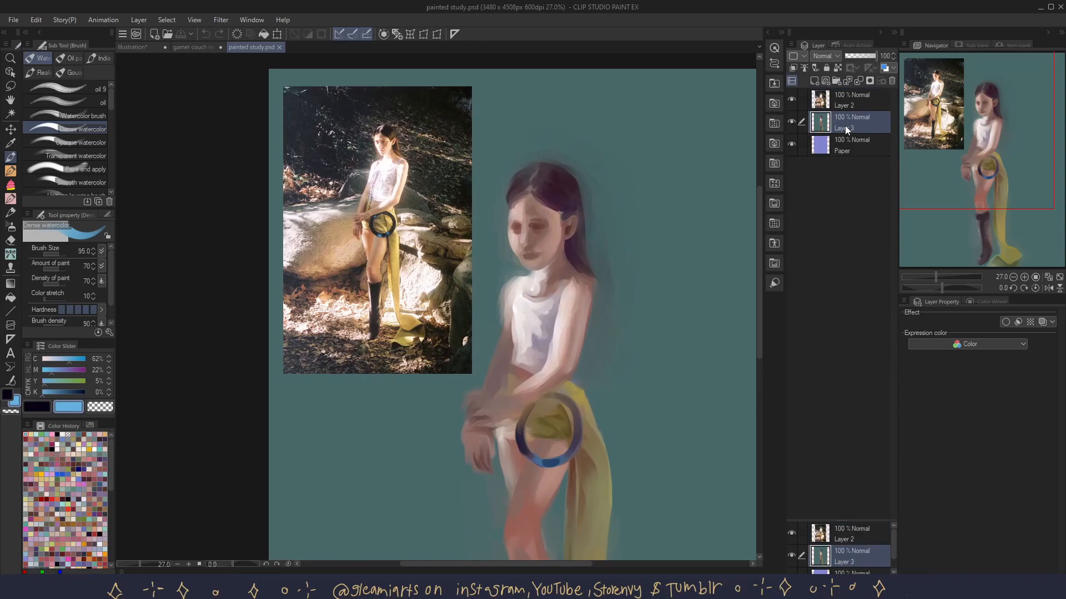
pyautogui.click(814, 81)
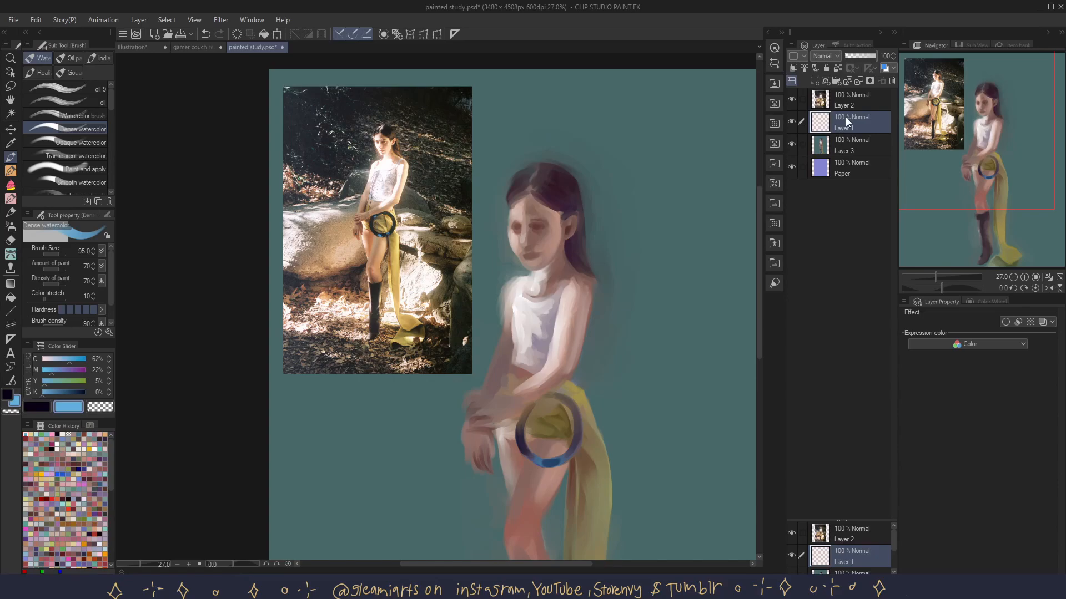
pyautogui.scroll(2, 561, 207)
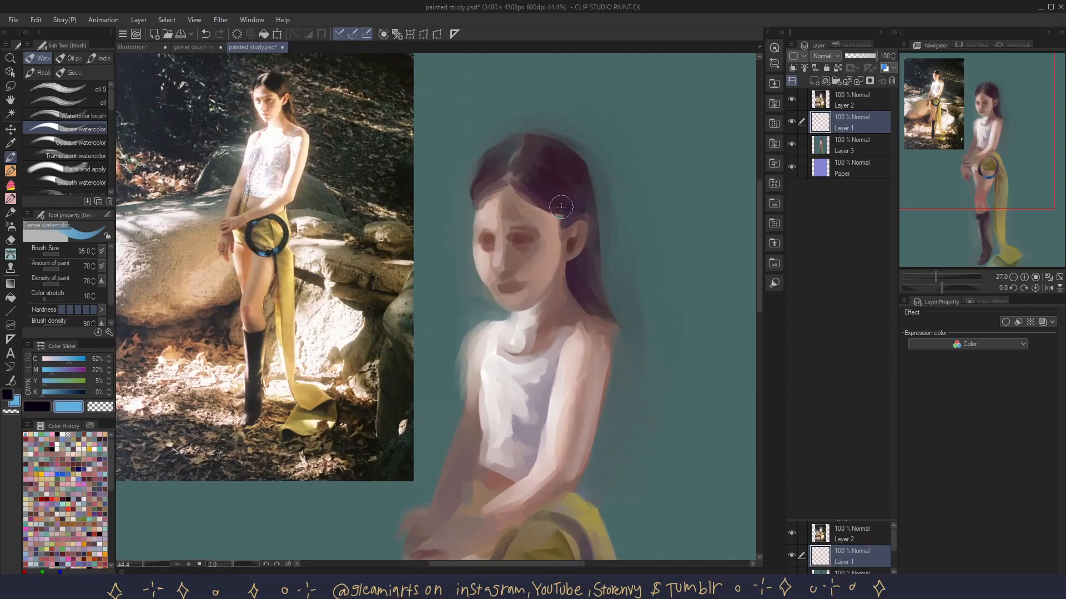
pyautogui.click(42, 434)
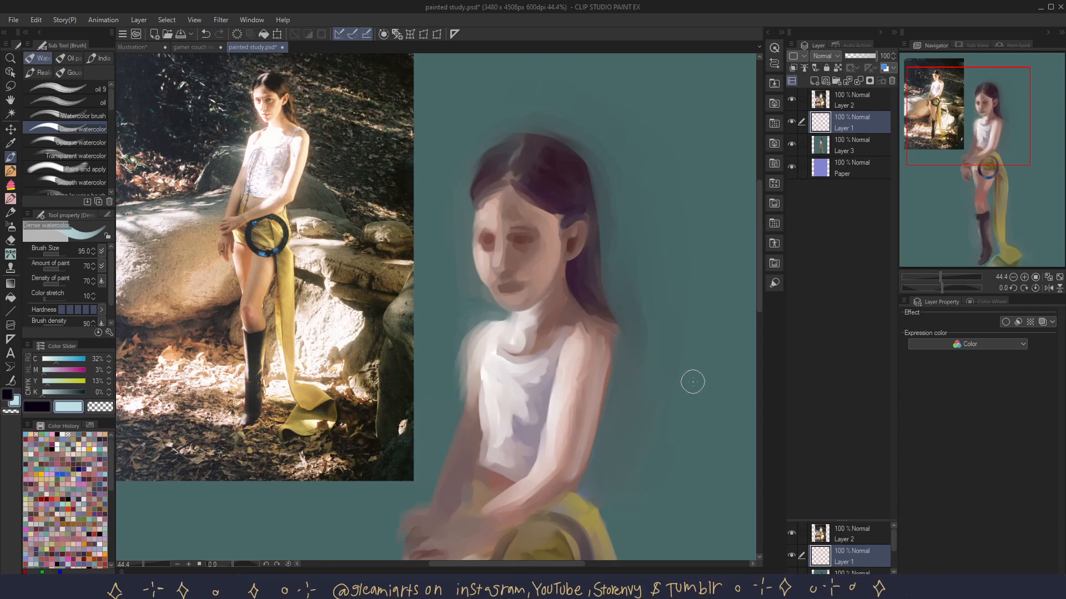
# - Paint a pale blue patch beside the figure and blend brighter blue strokes over it with the Dense watercolor brush
pyautogui.moveTo(688, 169)
pyautogui.mouseDown()
pyautogui.moveTo(704, 249)
pyautogui.moveTo(688, 243)
pyautogui.moveTo(668, 262)
pyautogui.mouseUp()
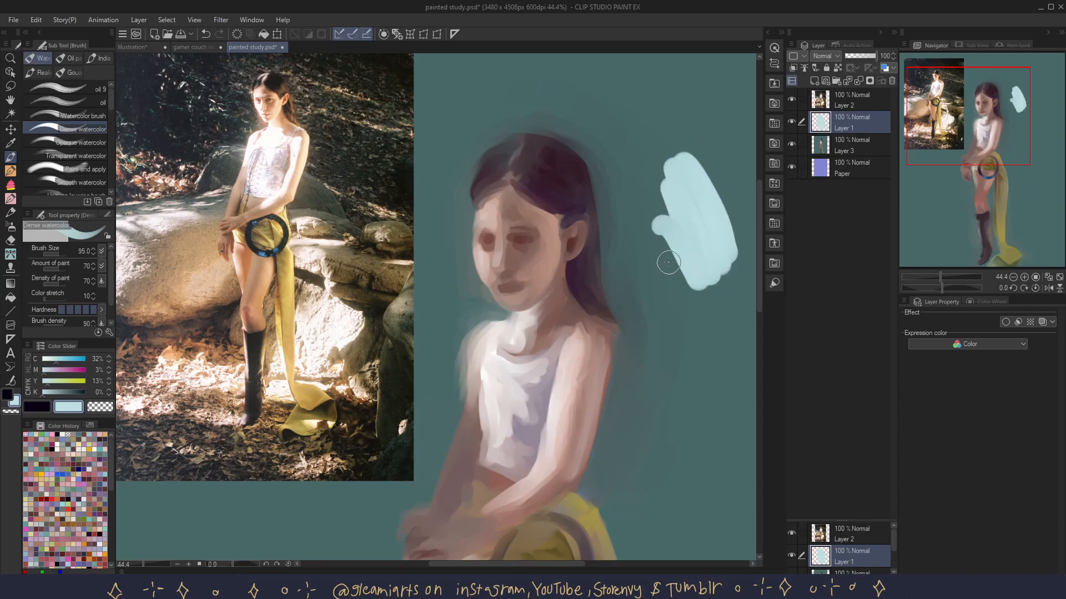
pyautogui.click(40, 445)
pyautogui.moveTo(678, 168)
pyautogui.mouseDown()
pyautogui.moveTo(679, 239)
pyautogui.moveTo(699, 166)
pyautogui.moveTo(722, 244)
pyautogui.moveTo(684, 189)
pyautogui.moveTo(685, 228)
pyautogui.moveTo(658, 245)
pyautogui.moveTo(660, 161)
pyautogui.moveTo(652, 233)
pyautogui.mouseUp()
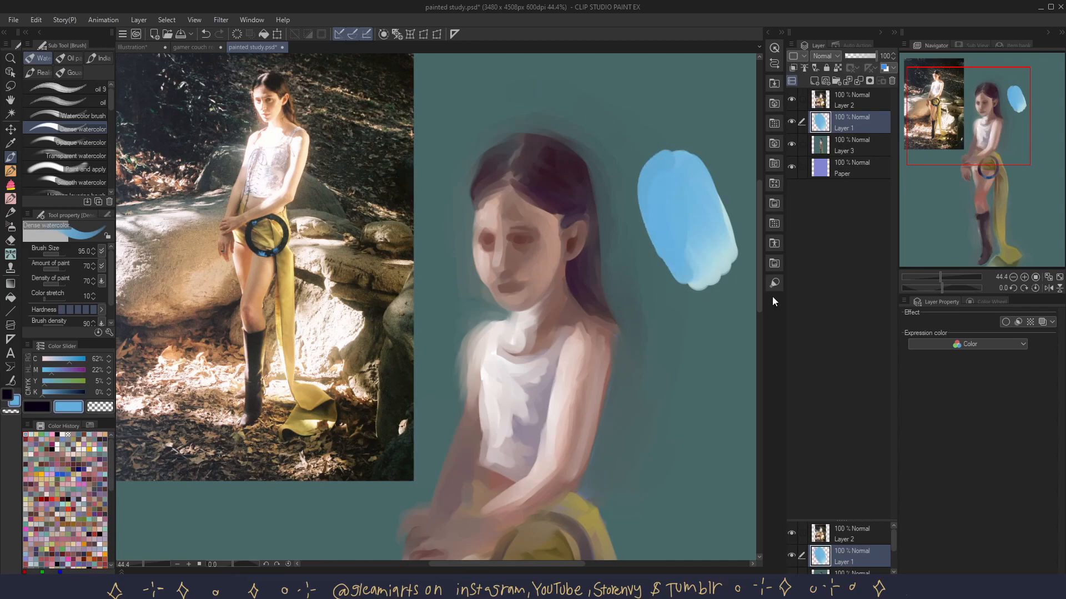
# - Add a new layer above Layer 1 and paint a saturated deep blue area over the light blue patch
pyautogui.click(816, 81)
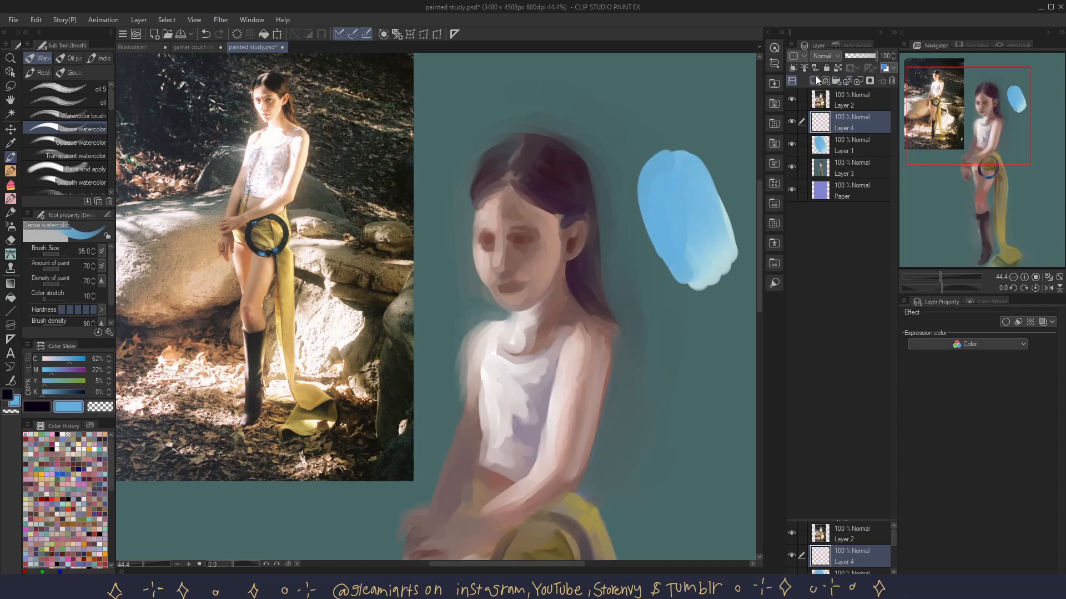
pyautogui.click(58, 475)
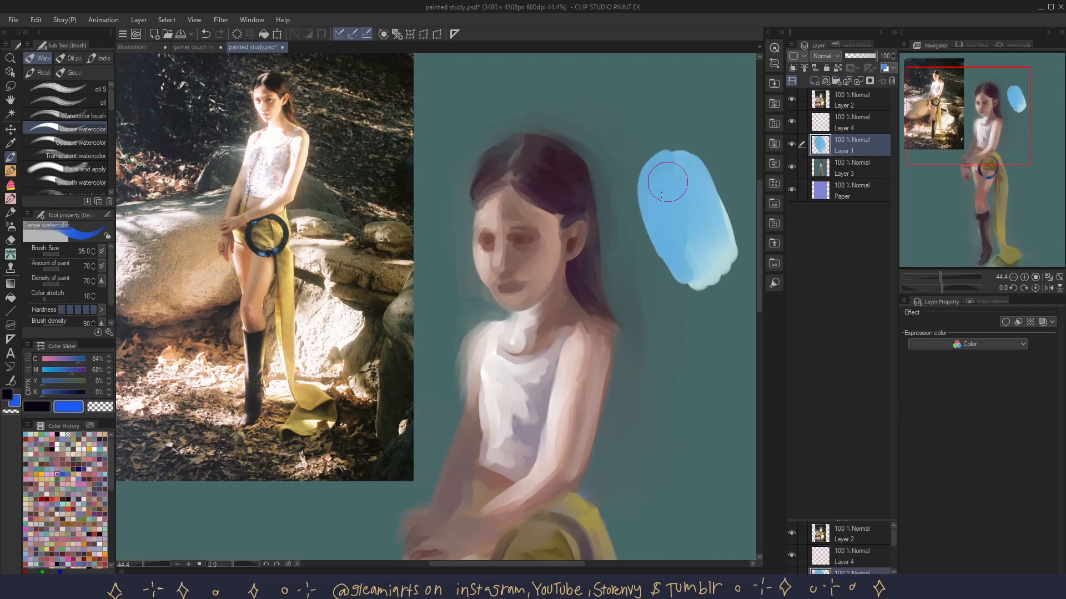
pyautogui.moveTo(691, 146)
pyautogui.mouseDown()
pyautogui.moveTo(680, 177)
pyautogui.moveTo(694, 235)
pyautogui.moveTo(661, 202)
pyautogui.moveTo(678, 252)
pyautogui.moveTo(694, 172)
pyautogui.mouseUp()
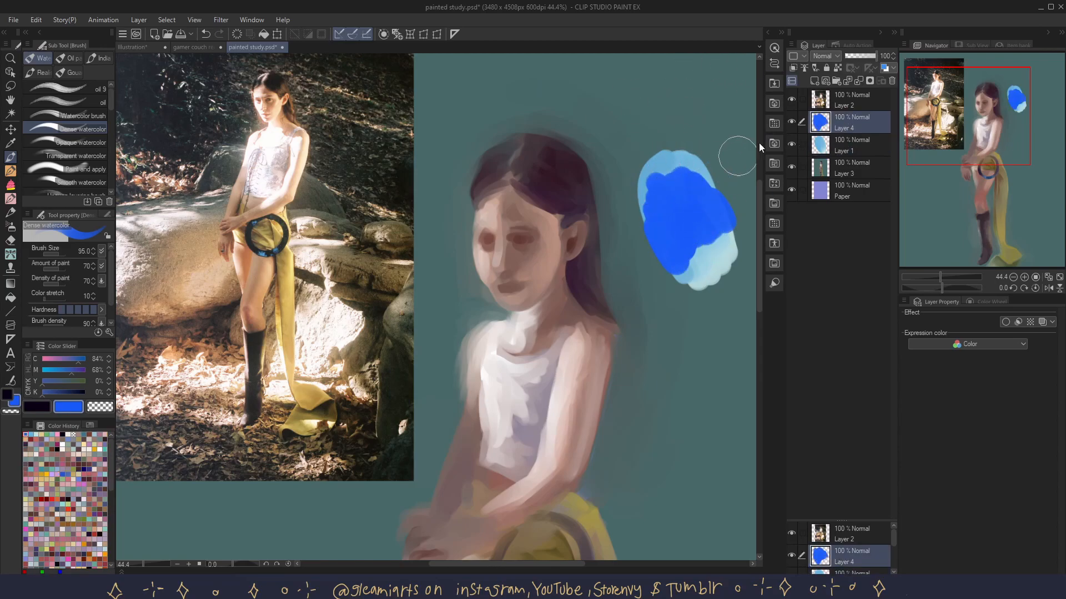
# - Delete the deep blue test layer and Layer 1 with the light blue patch
pyautogui.click(822, 148)
pyautogui.click(824, 114)
pyautogui.click(891, 81)
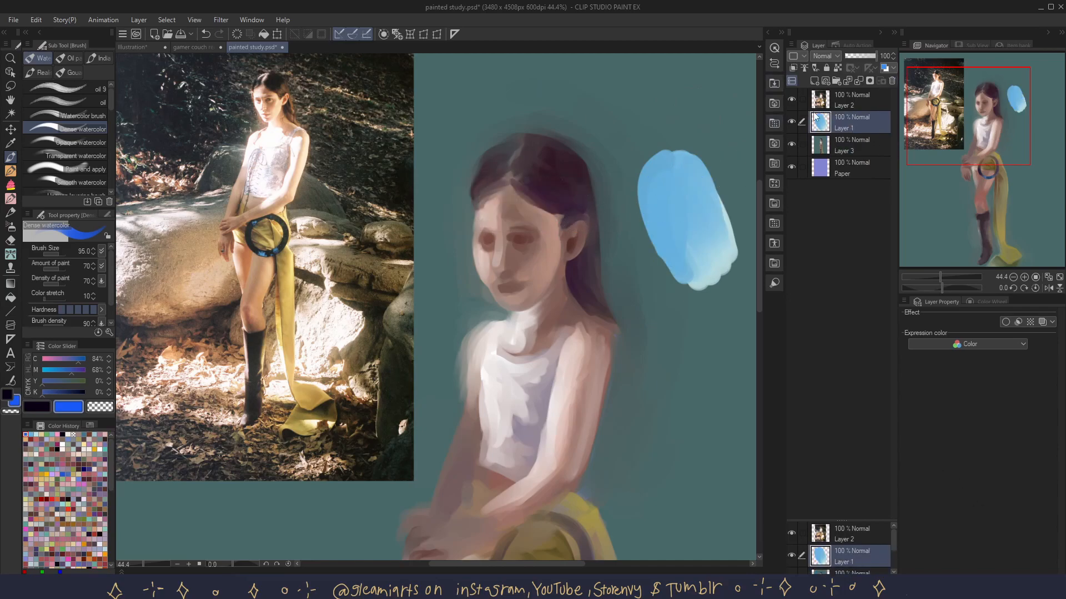
pyautogui.click(891, 83)
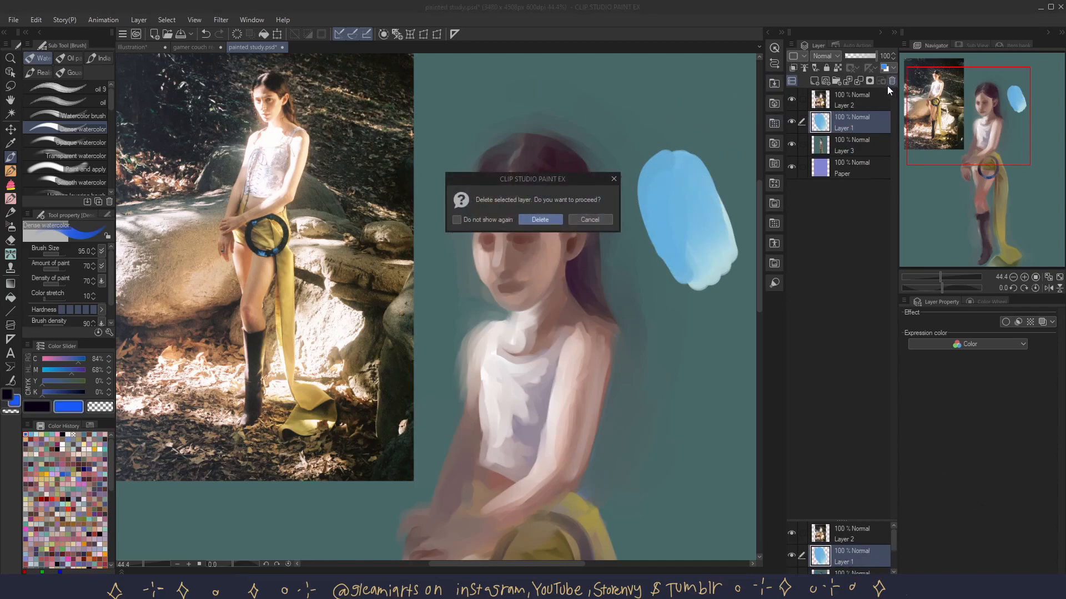
pyautogui.press('Return')
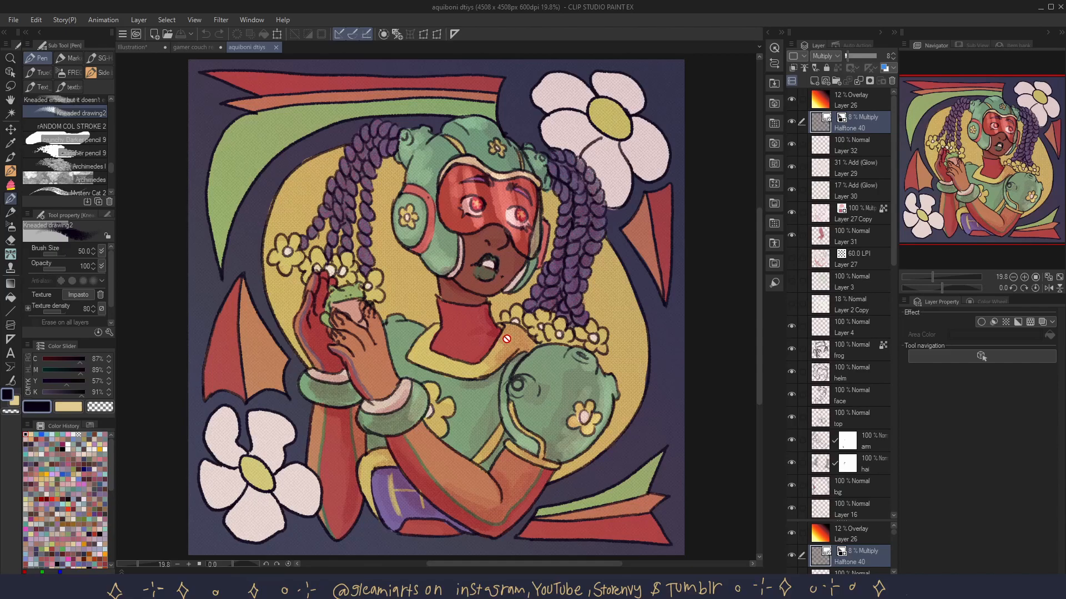
# - Examine the textured linework of the illustration's braid, flowers and face up close
pyautogui.scroll(3, 112, 175)
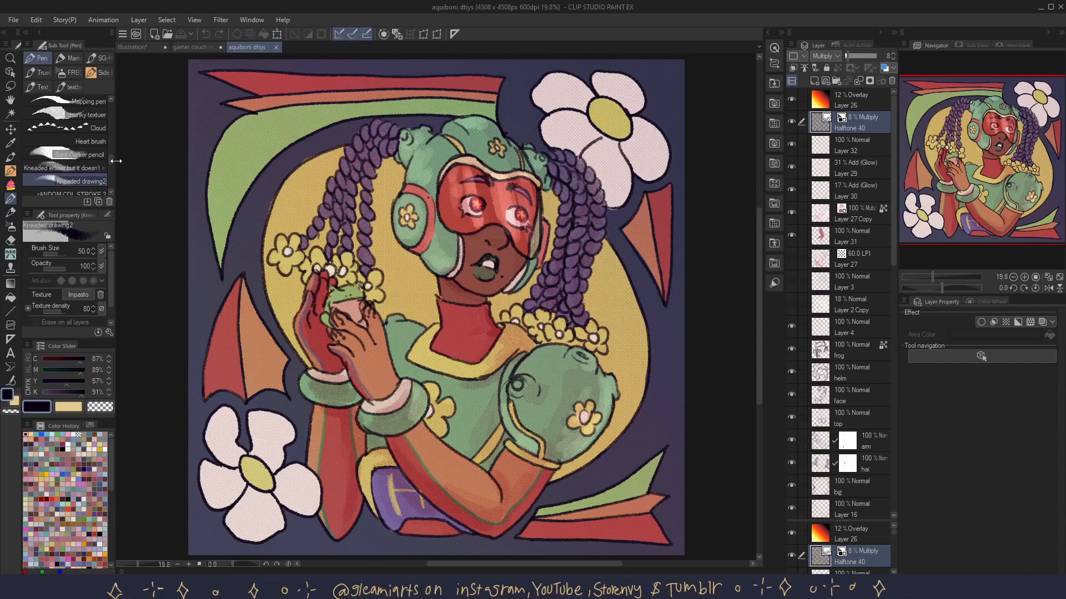
pyautogui.scroll(3, 609, 301)
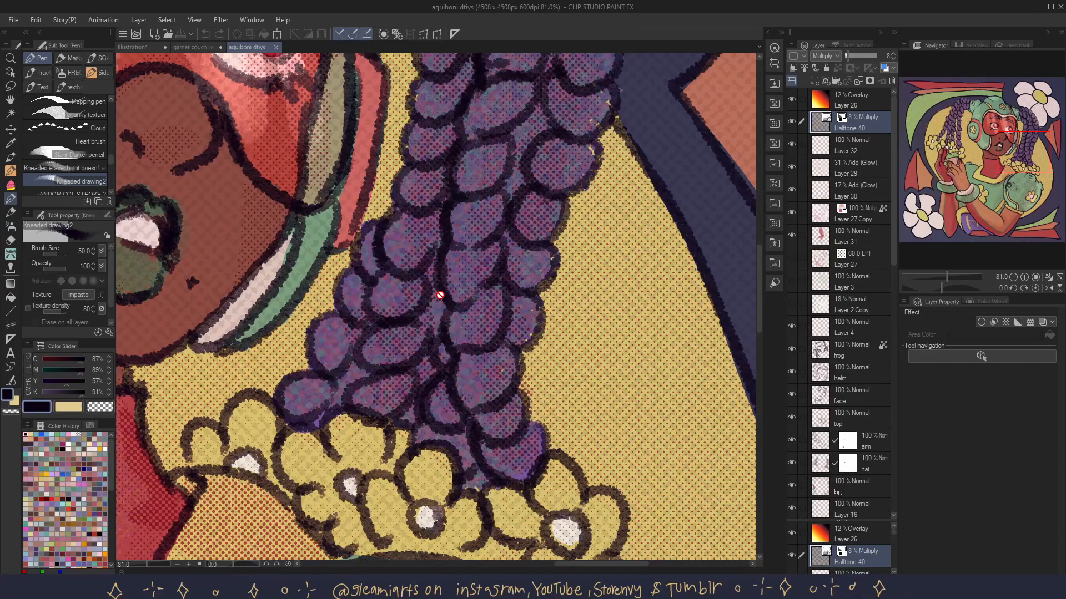
pyautogui.scroll(-1, 457, 254)
pyautogui.scroll(-3, 528, 257)
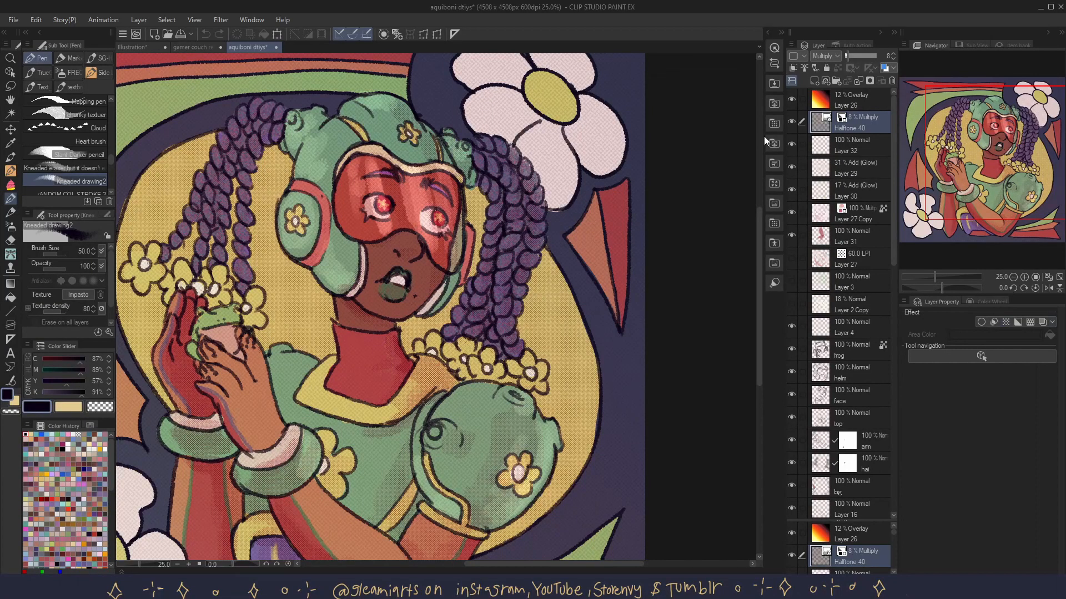
pyautogui.scroll(3, 403, 187)
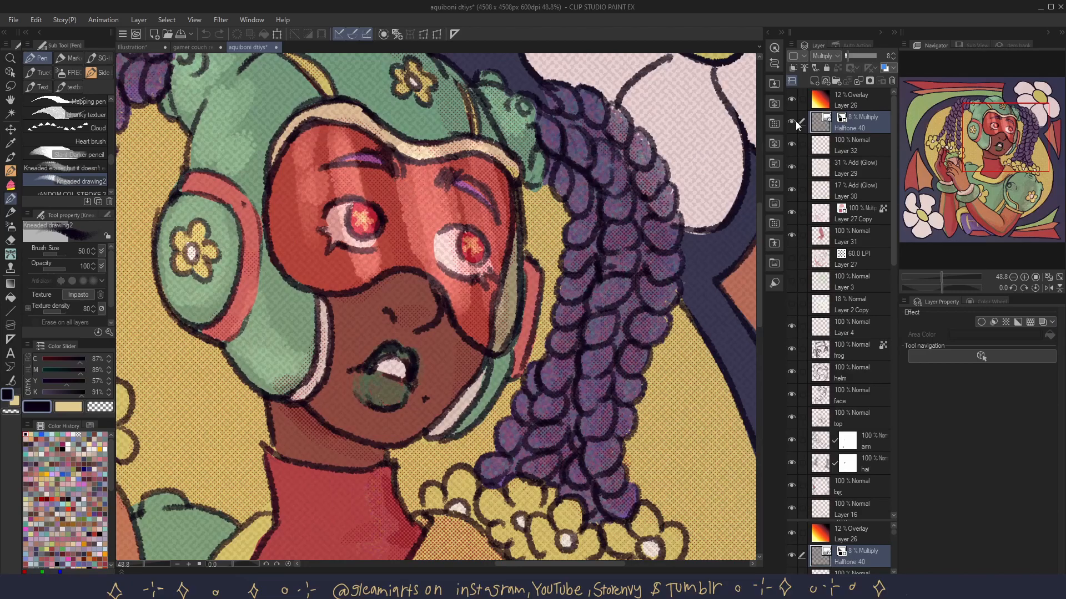
# - Hide the Halftone 40 layer and select Layer 27 to inspect its 60.0 tone effect
pyautogui.click(792, 121)
pyautogui.click(797, 105)
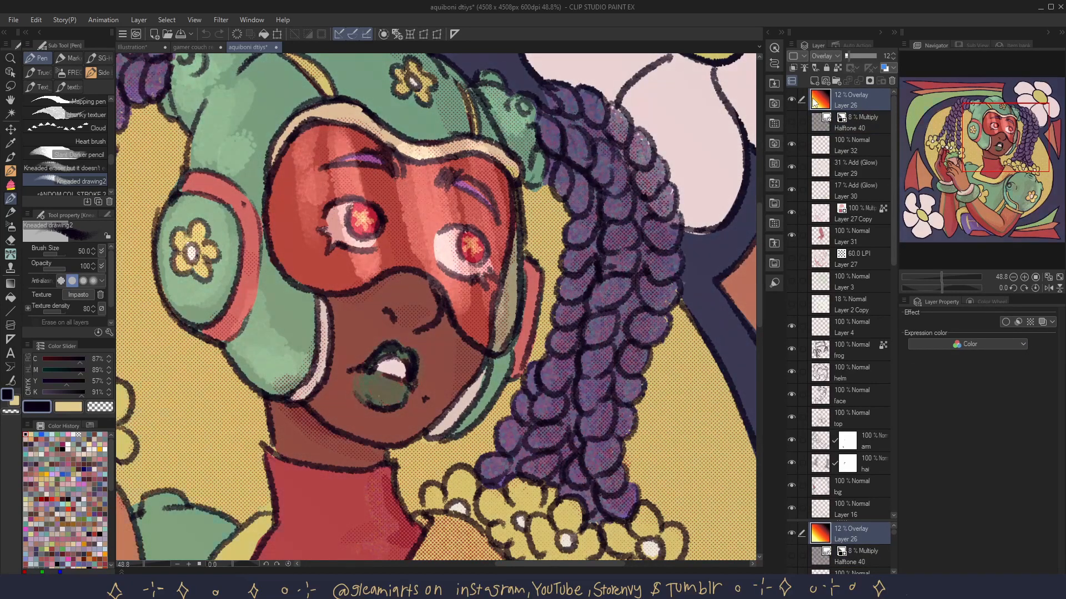
pyautogui.click(855, 259)
pyautogui.scroll(-3, 863, 294)
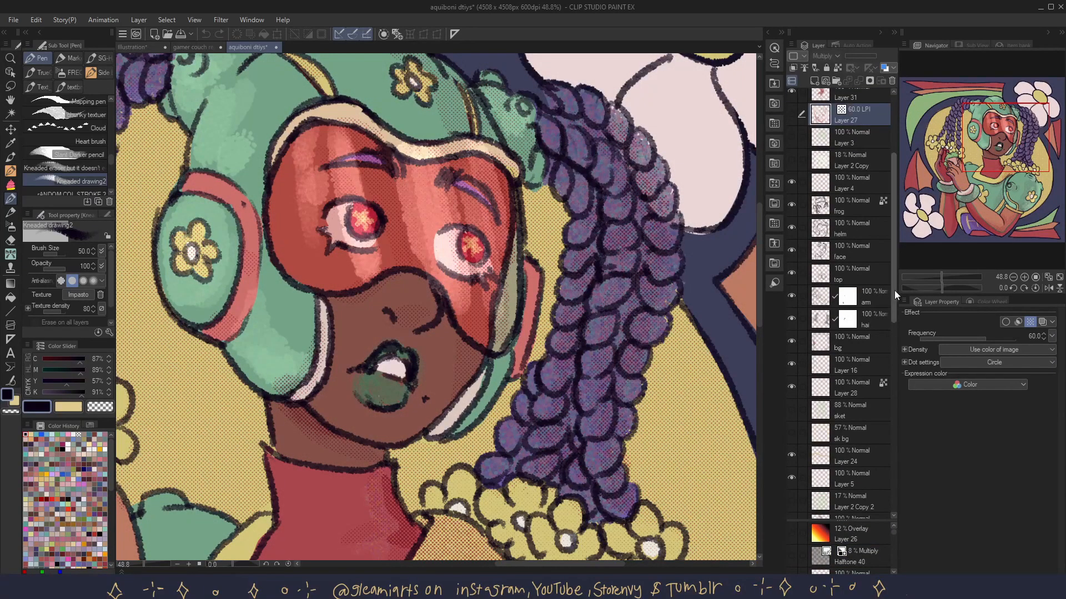
pyautogui.scroll(3, 874, 389)
# - Select Layer 27 Copy and review the illustration's layer stack and layer color property
pyautogui.click(855, 214)
pyautogui.scroll(-3, 544, 288)
pyautogui.scroll(-3, 544, 288)
pyautogui.scroll(3, 544, 288)
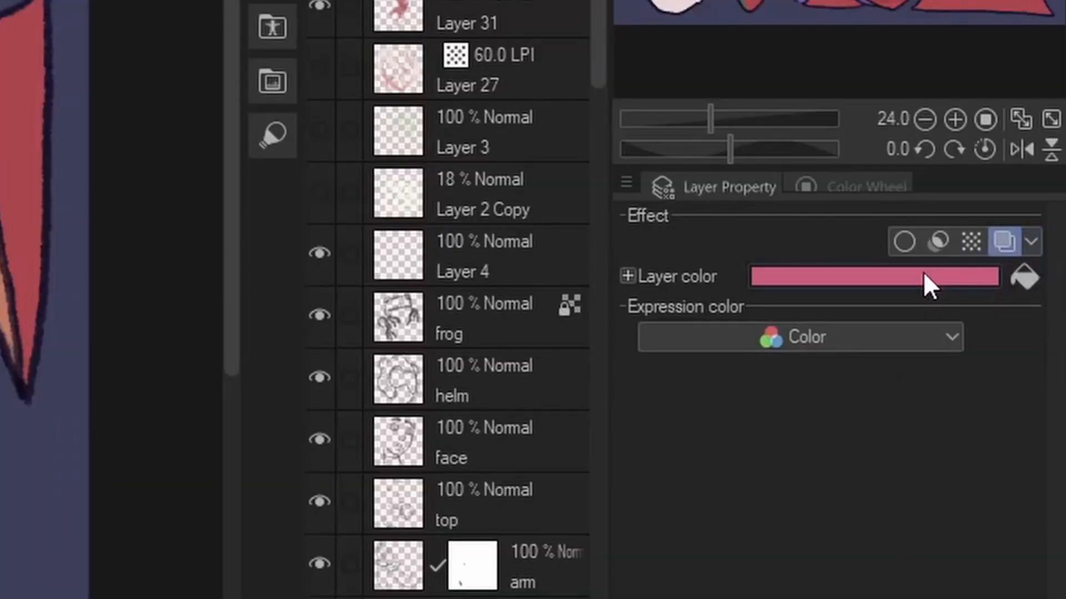
pyautogui.scroll(5, 402, 308)
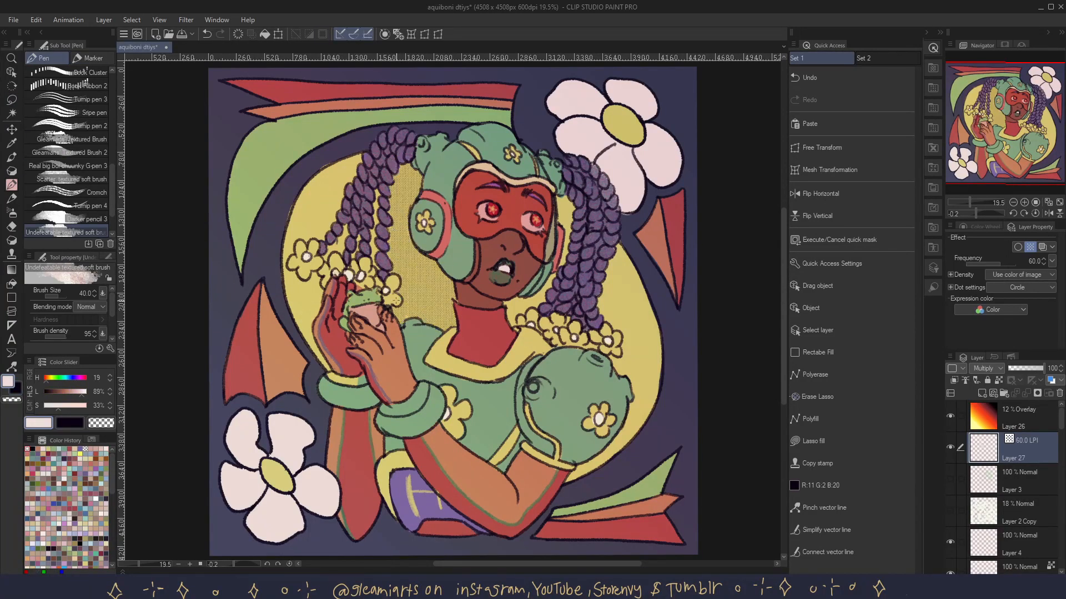
# - Hide the Layer 26 overlay, clear the selection and lay halftone shading over the yellow background circle on Layer 27
pyautogui.click(950, 415)
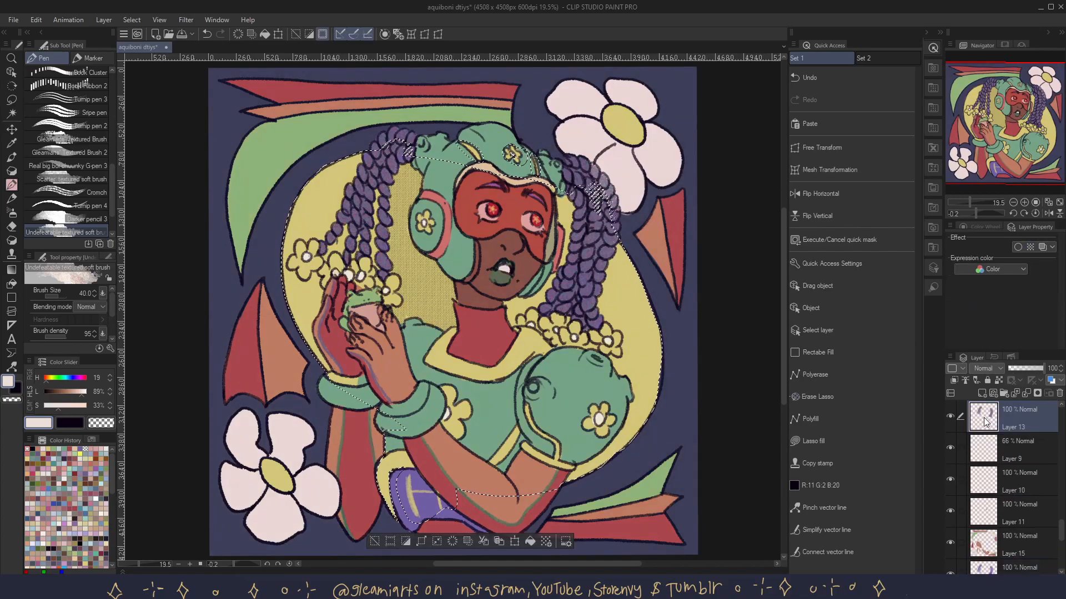
pyautogui.click(459, 352)
pyautogui.hotkey('ctrl', 'd')
pyautogui.moveTo(502, 300); pyautogui.dragTo(444, 355)
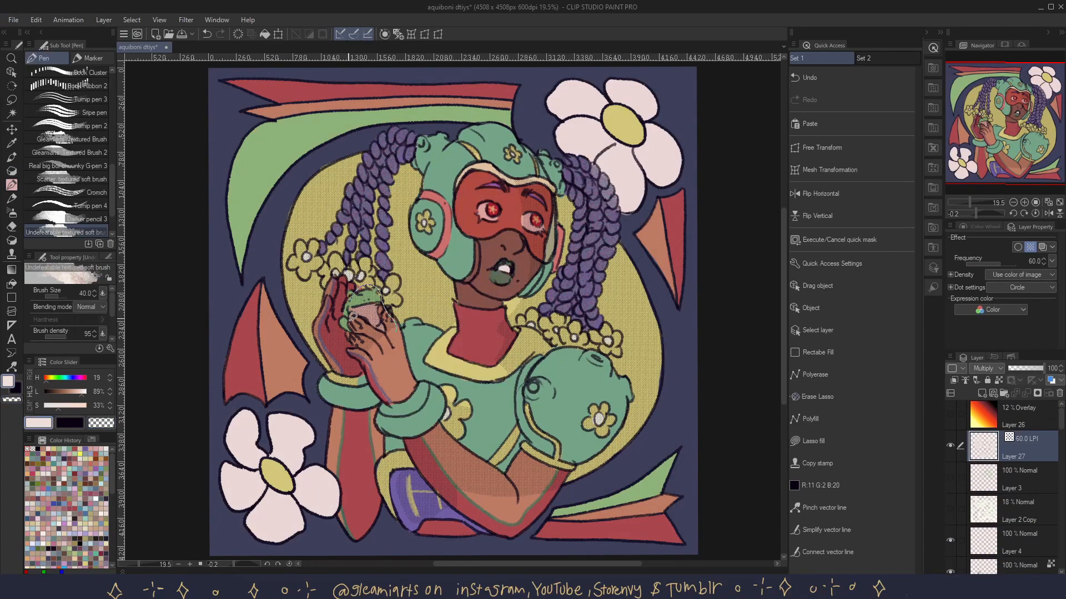
# - Paint halftone shadows on Layer 27 across the flowers, hands, forearm, shoulder armor, visor and cuffs
pyautogui.moveTo(311, 244); pyautogui.dragTo(388, 328)
pyautogui.moveTo(413, 433); pyautogui.dragTo(491, 500)
pyautogui.moveTo(599, 364); pyautogui.dragTo(561, 458)
pyautogui.moveTo(490, 178); pyautogui.dragTo(515, 226)
pyautogui.moveTo(329, 378)
pyautogui.mouseDown()
pyautogui.moveTo(366, 382)
pyautogui.moveTo(391, 410)
pyautogui.mouseUp()
# - Add more halftone shadows on Layer 27 to the upper arm, purple belt and cheek
pyautogui.click(984, 227)
pyautogui.click(1013, 449)
pyautogui.moveTo(519, 395); pyautogui.dragTo(491, 463)
pyautogui.moveTo(424, 493); pyautogui.dragTo(448, 526)
pyautogui.moveTo(477, 250); pyautogui.dragTo(467, 280)
# - Choose a muted red and paint grainy shadows on the braid, arms and belt with the Darker pencil 5 brush
pyautogui.click(1007, 279)
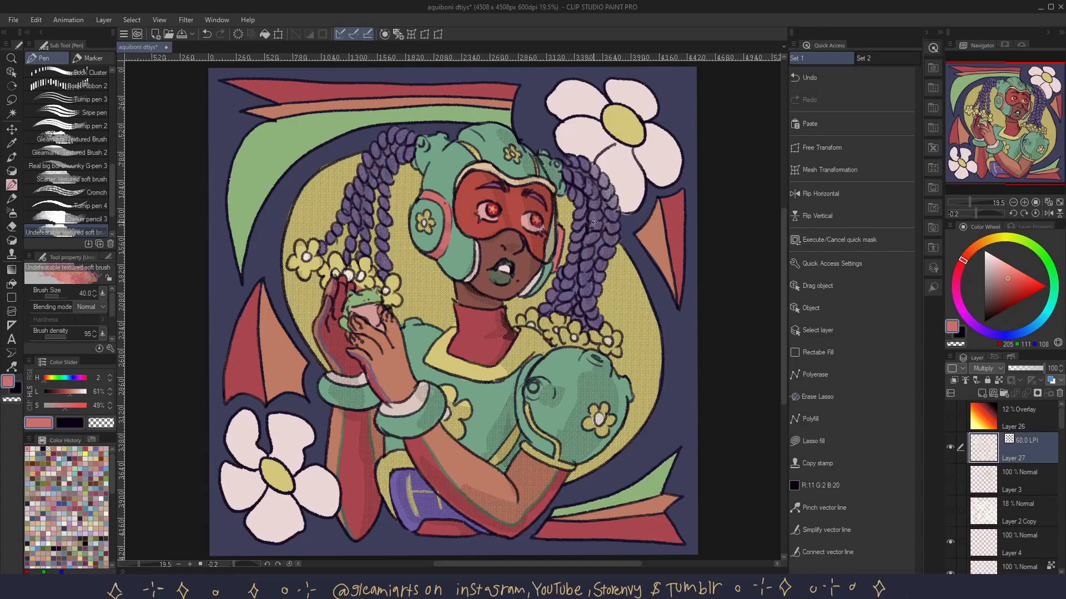
pyautogui.press('p')
pyautogui.moveTo(608, 192); pyautogui.dragTo(572, 322)
pyautogui.moveTo(421, 461); pyautogui.dragTo(550, 516)
pyautogui.moveTo(383, 427)
pyautogui.mouseDown()
pyautogui.moveTo(444, 419)
pyautogui.moveTo(366, 516)
pyautogui.mouseUp()
# - Add an Add (Glow) layer above Layer 27 and paint pale highlights on the visor, helmet and shoulder armor
pyautogui.keyDown('ctrl'); pyautogui.keyDown('shift'); pyautogui.click(365, 282); pyautogui.keyUp('shift'); pyautogui.keyUp('ctrl')
pyautogui.click(981, 393)
pyautogui.click(986, 368)
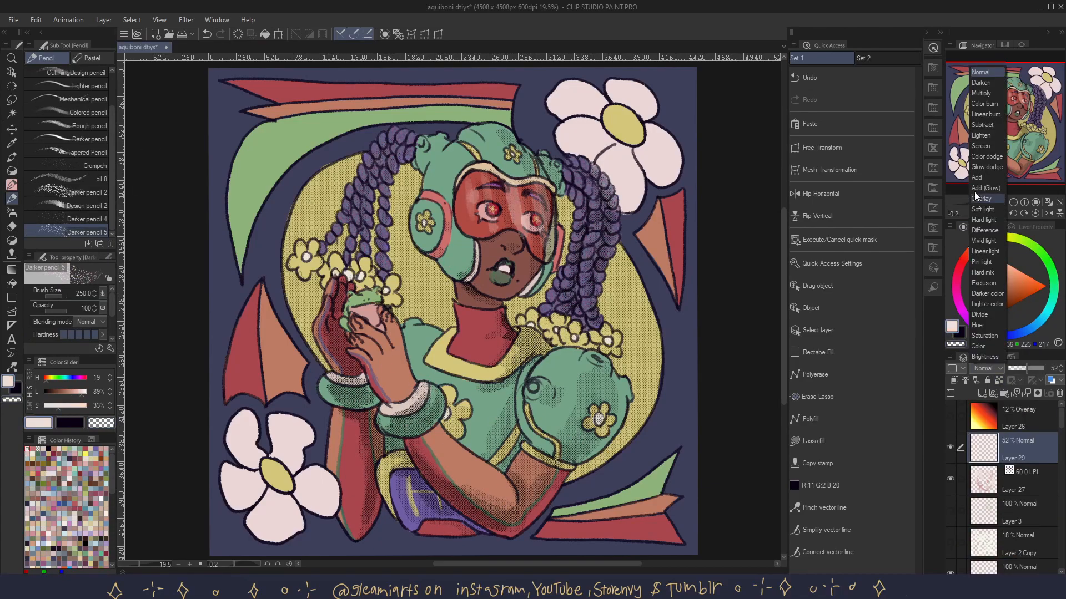
pyautogui.click(984, 202)
pyautogui.moveTo(479, 180); pyautogui.dragTo(469, 230)
pyautogui.moveTo(438, 154); pyautogui.dragTo(427, 191)
pyautogui.moveTo(622, 385); pyautogui.dragTo(588, 451)
# - Lock the transparent pixels of Layer 27 Copy and draw a vertical pink-to-blue gradient over its shading
pyautogui.click(1026, 512)
pyautogui.press('g')
pyautogui.click(999, 380)
pyautogui.moveTo(472, 133); pyautogui.dragTo(472, 527)
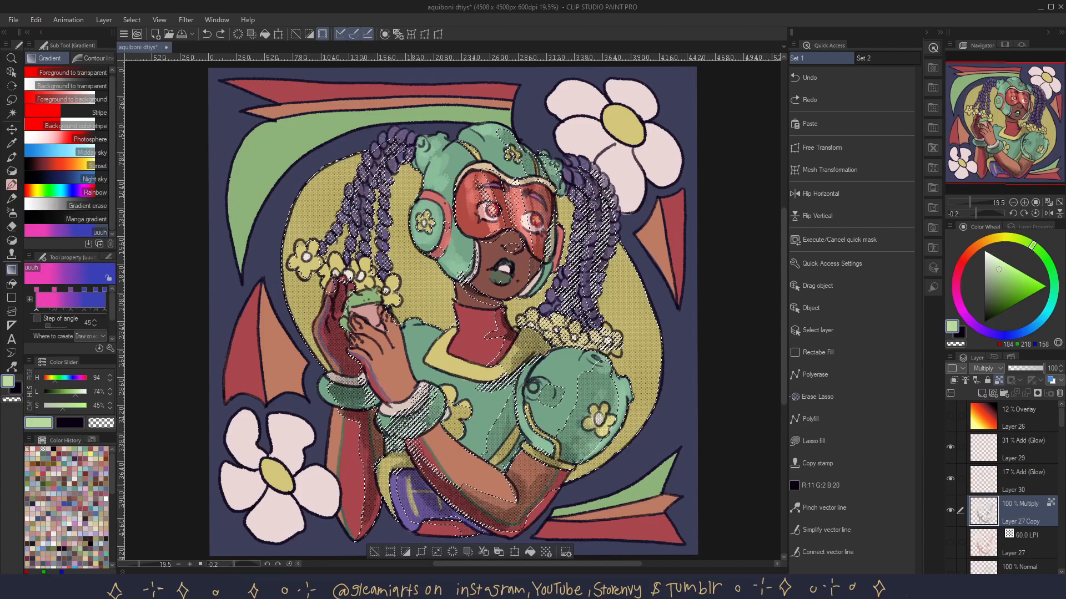
# - Toggle the tone effect of Layer 27 Copy, add a new layer above Layer 27 and switch to the Pencil tool
pyautogui.click(1035, 227)
pyautogui.click(1030, 247)
pyautogui.click(1013, 543)
pyautogui.click(981, 394)
pyautogui.press('p')
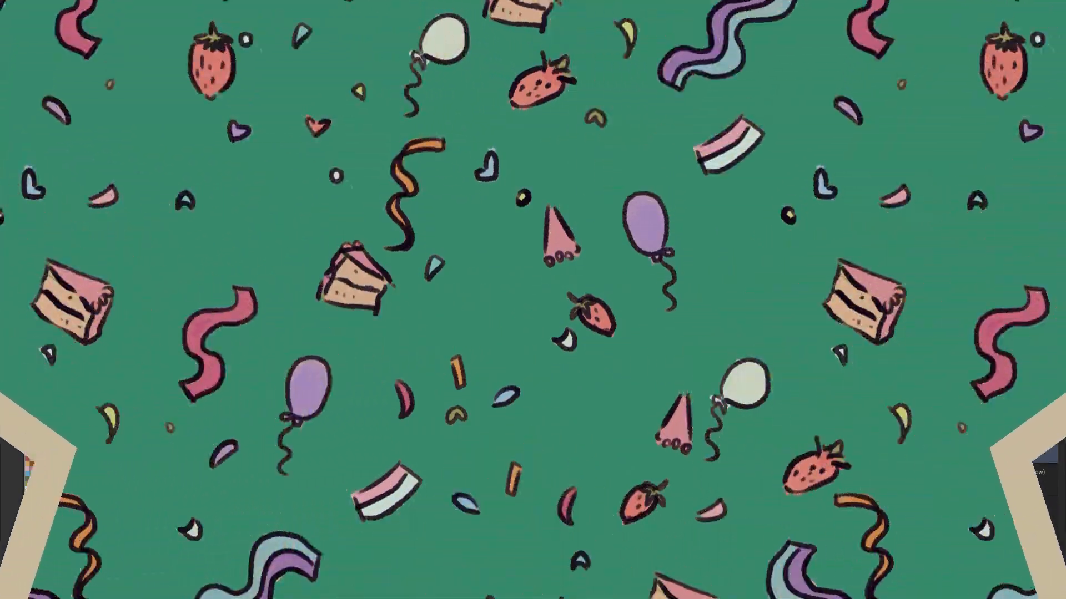